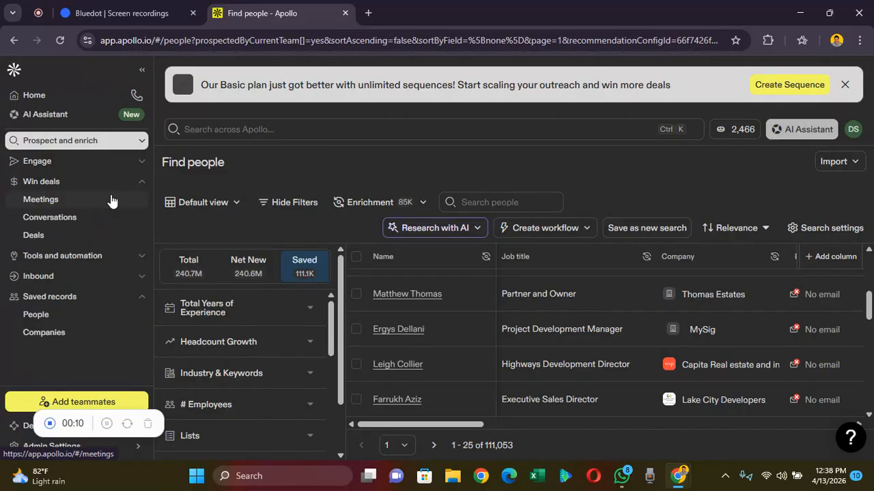
Expand the Prospect and enrich section and look through the filters available in the people search.
scroll(246, 298, down, 1)
scroll(246, 300, up, 1)
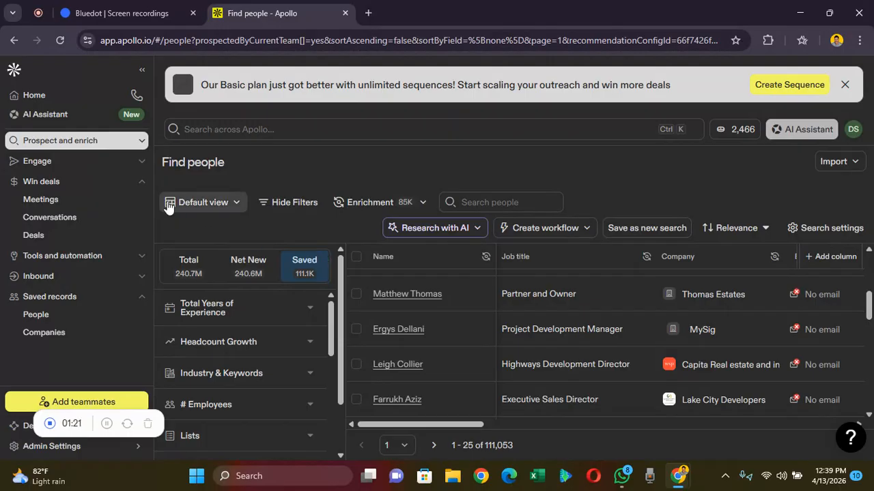
click(89, 144)
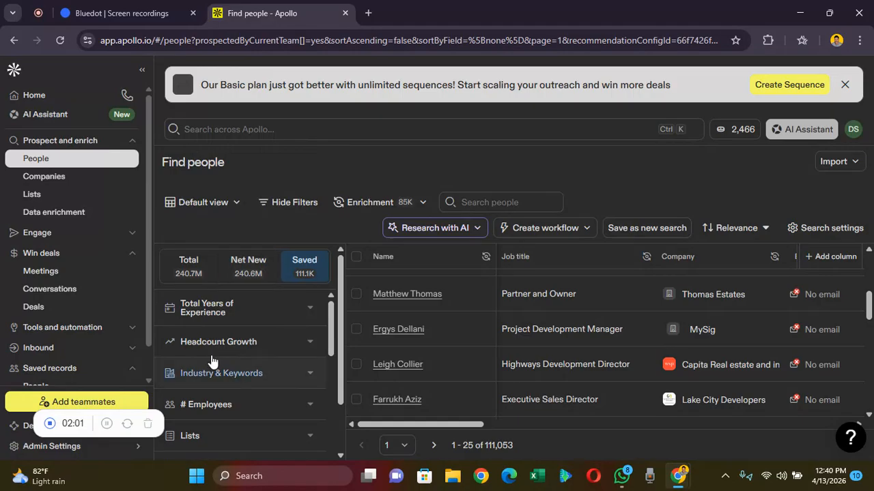
scroll(241, 341, down, 2)
scroll(240, 341, down, 4)
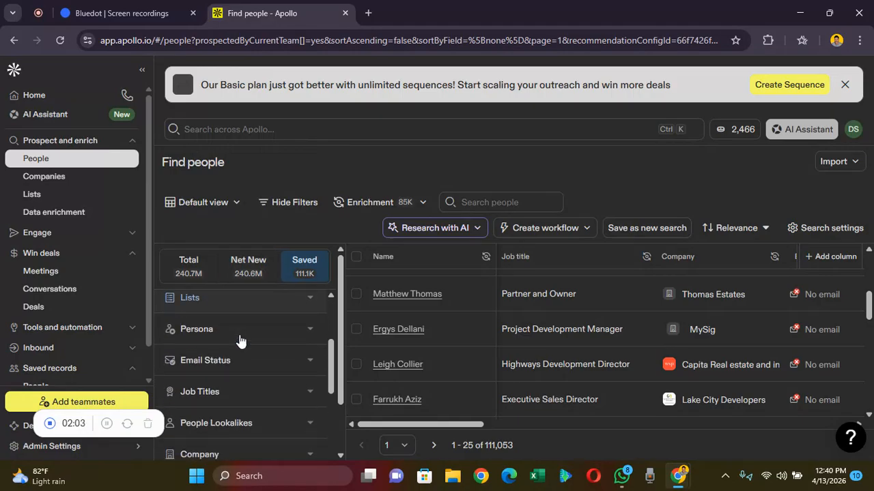
scroll(240, 341, down, 3)
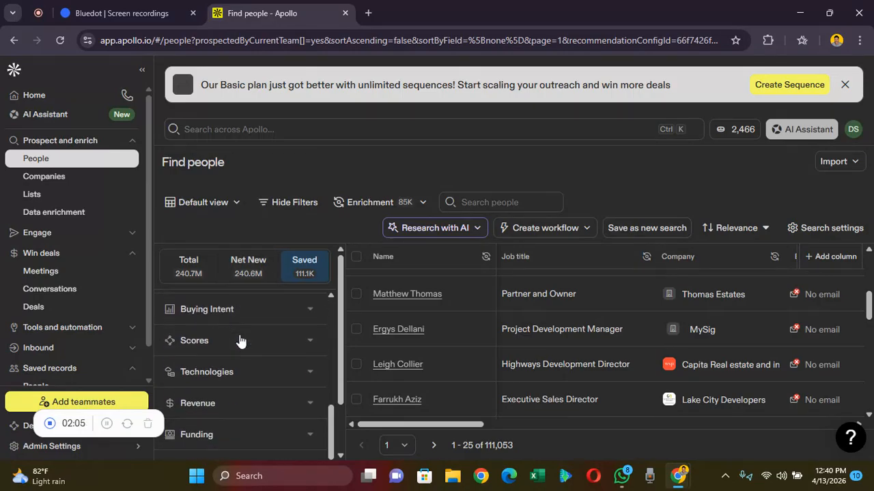
scroll(240, 342, down, 2)
scroll(240, 342, up, 5)
scroll(240, 341, up, 3)
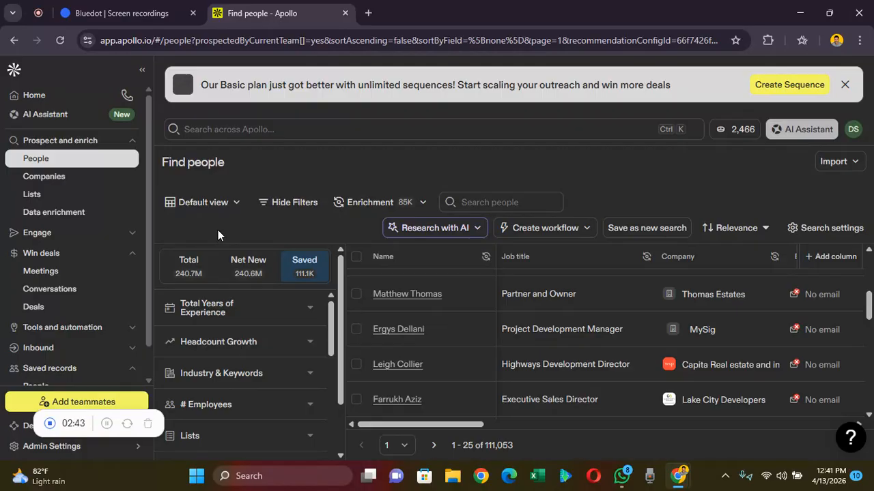
Open the company search under Prospect and enrich and look over its filters.
click(60, 181)
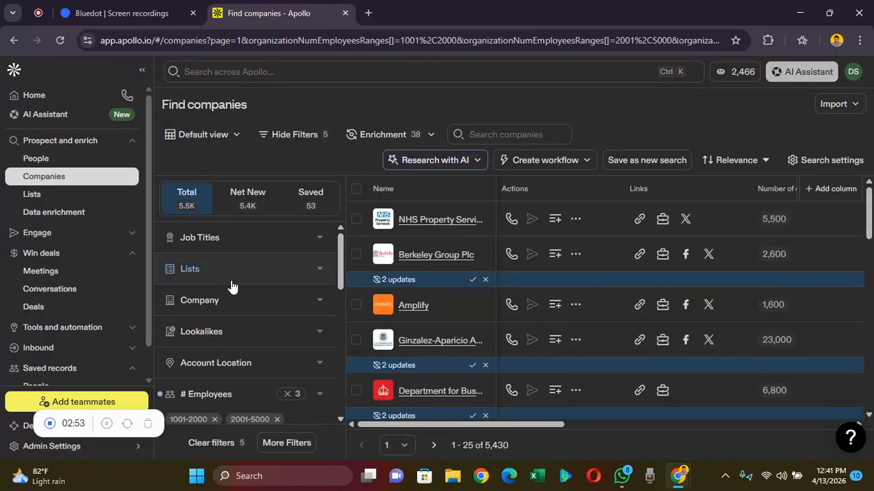
scroll(232, 287, down, 1)
scroll(232, 286, up, 1)
scroll(96, 263, down, 1)
scroll(218, 273, down, 1)
scroll(219, 273, up, 1)
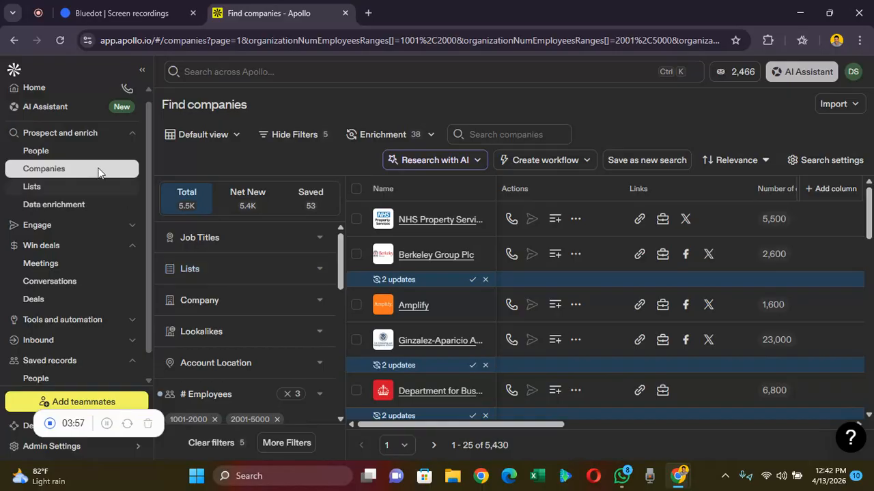
Return to the people search and clear all values from its Industry & Keywords filter.
click(40, 152)
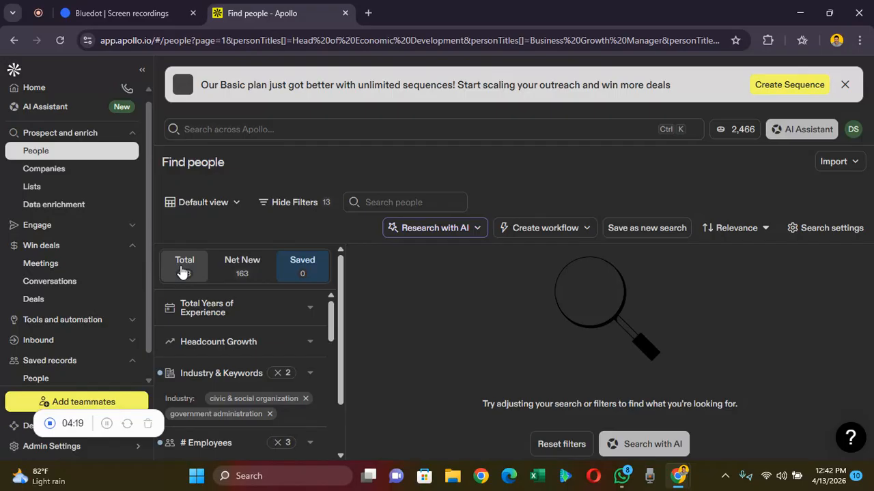
click(277, 373)
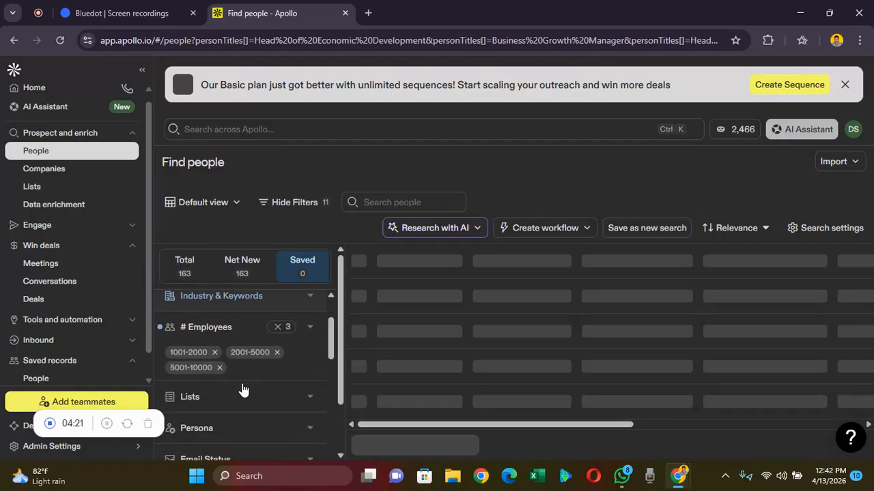
scroll(273, 335, up, 1)
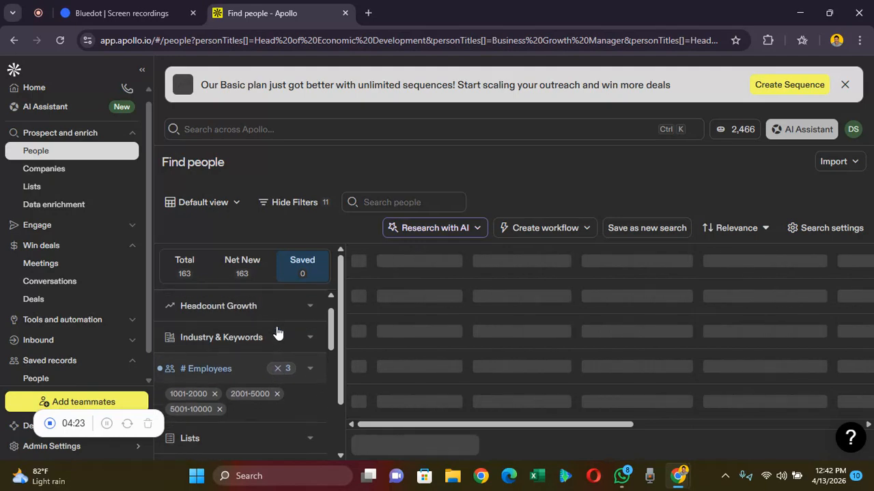
scroll(283, 365, down, 1)
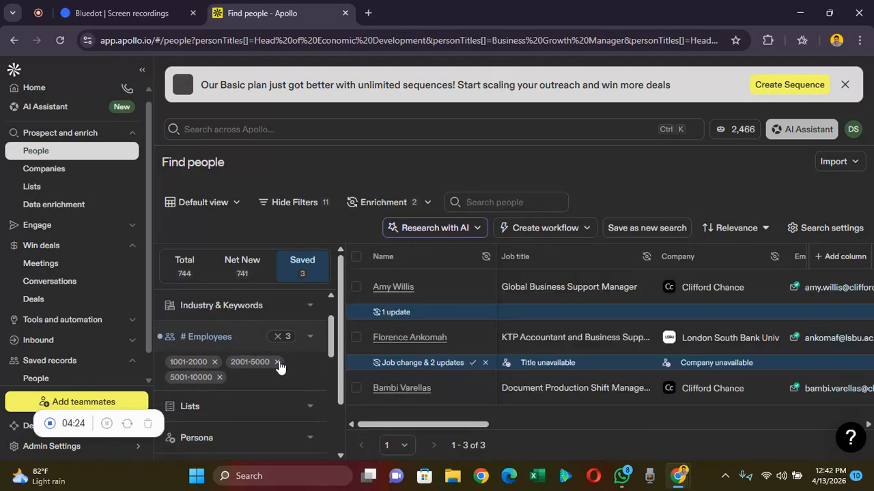
scroll(279, 366, up, 2)
right_click(279, 363)
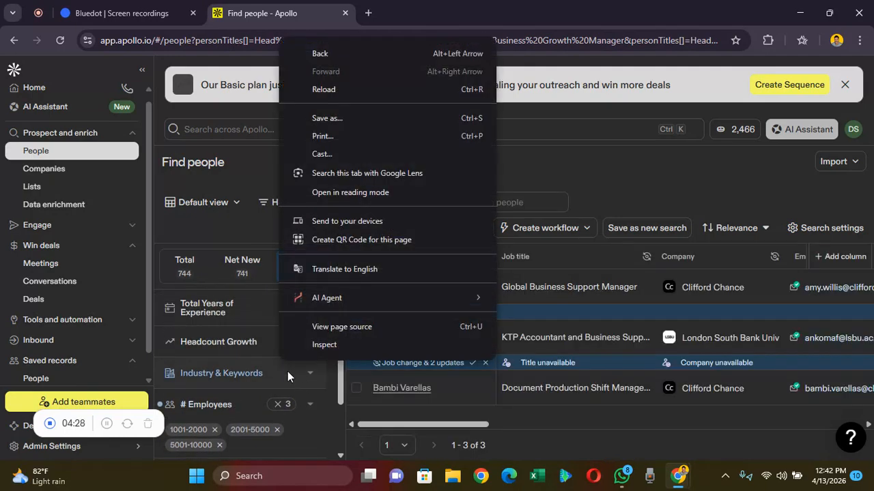
click(148, 348)
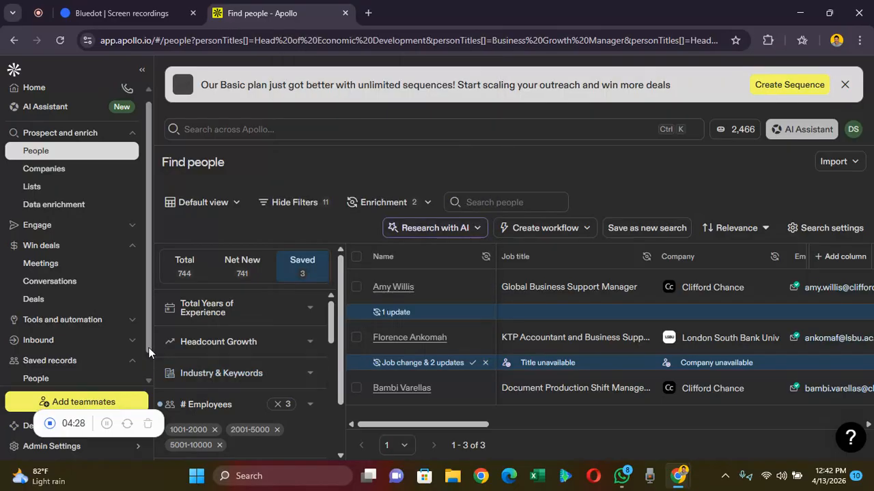
scroll(217, 369, down, 1)
scroll(217, 370, up, 1)
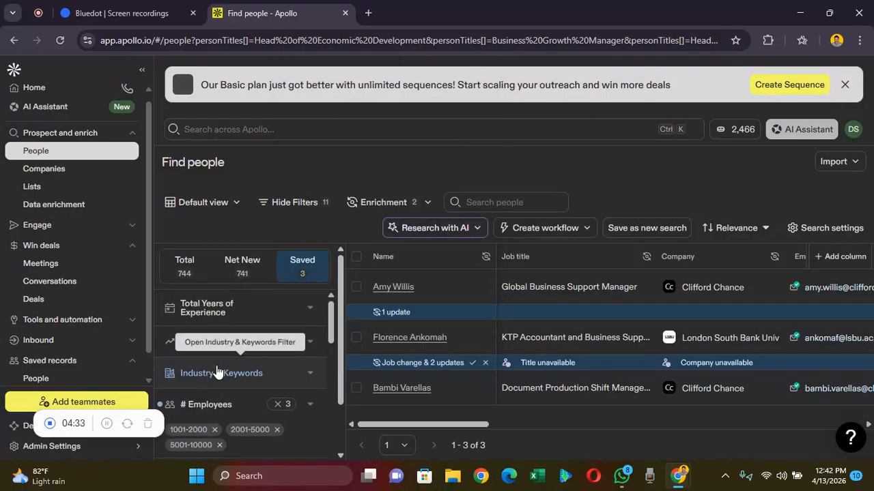
Review the people filters from Industry & Keywords and # Employees down to the included job titles.
scroll(217, 369, down, 3)
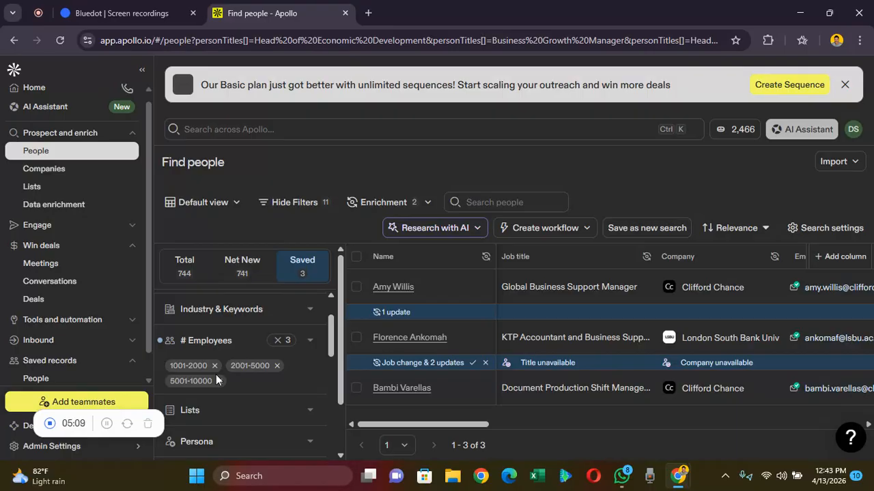
scroll(216, 381, down, 1)
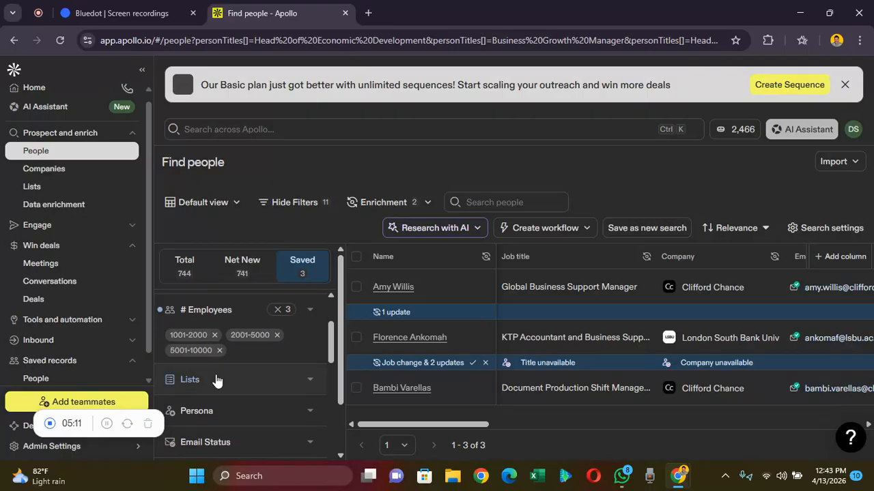
scroll(215, 380, up, 1)
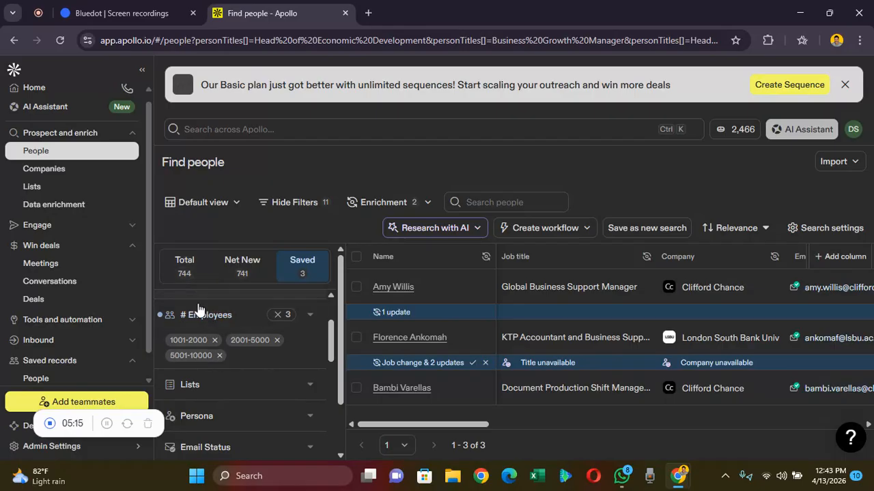
scroll(210, 416, down, 8)
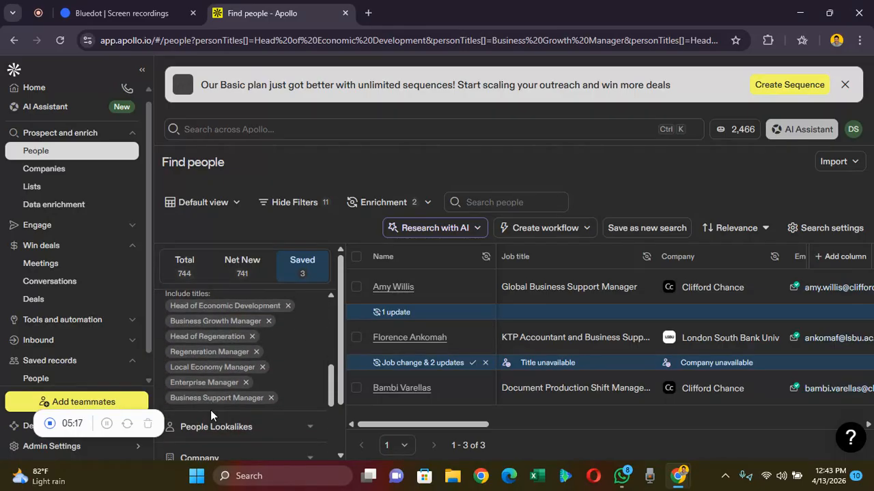
scroll(210, 410, up, 10)
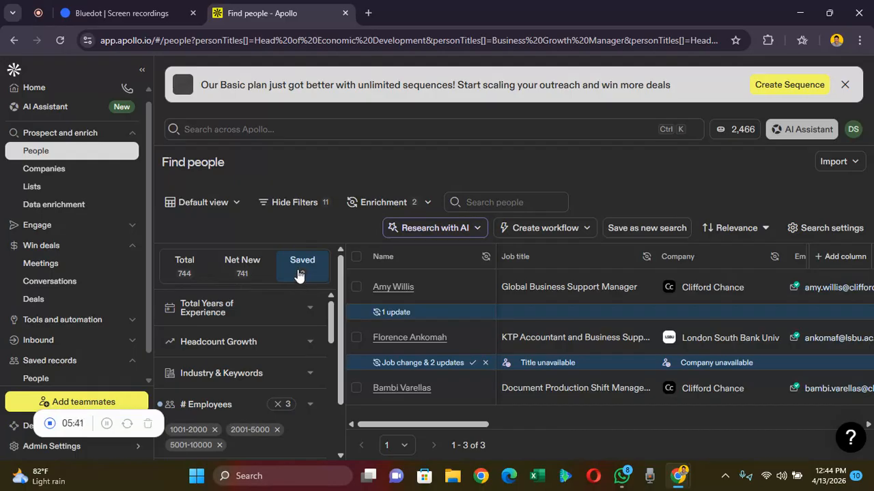
scroll(225, 342, down, 1)
scroll(225, 342, up, 1)
scroll(217, 339, down, 1)
Expand the Persona filter and examine the saved personas and the options for managing or adding personas.
scroll(216, 339, down, 4)
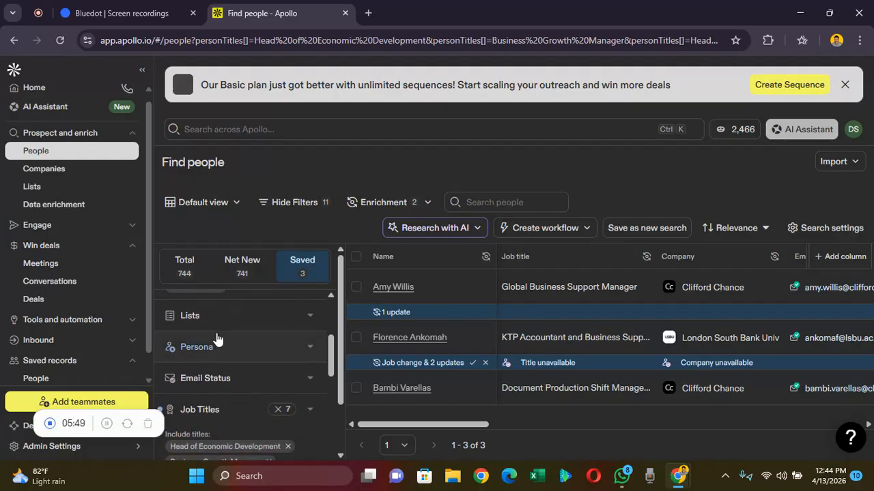
click(305, 355)
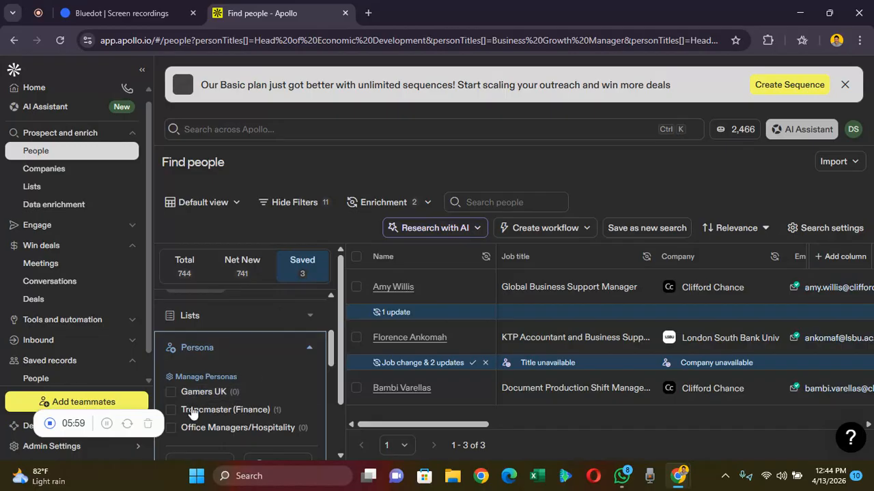
scroll(206, 416, down, 1)
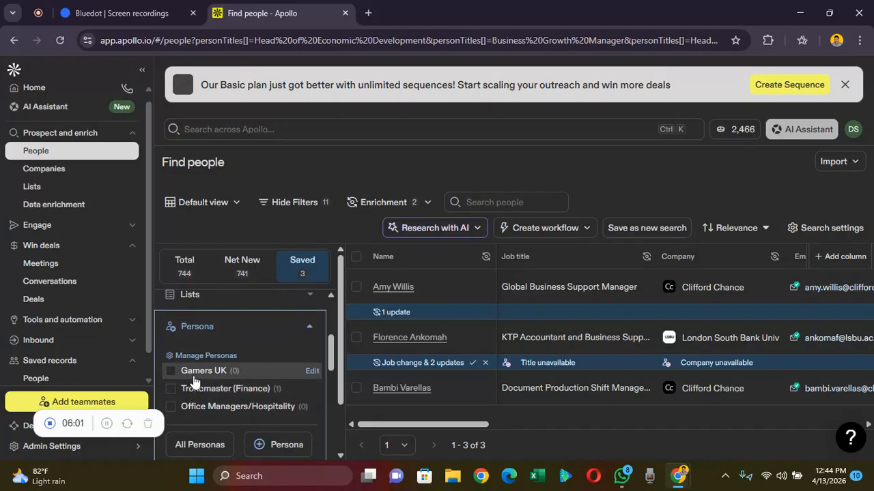
scroll(215, 385, down, 1)
scroll(214, 386, down, 1)
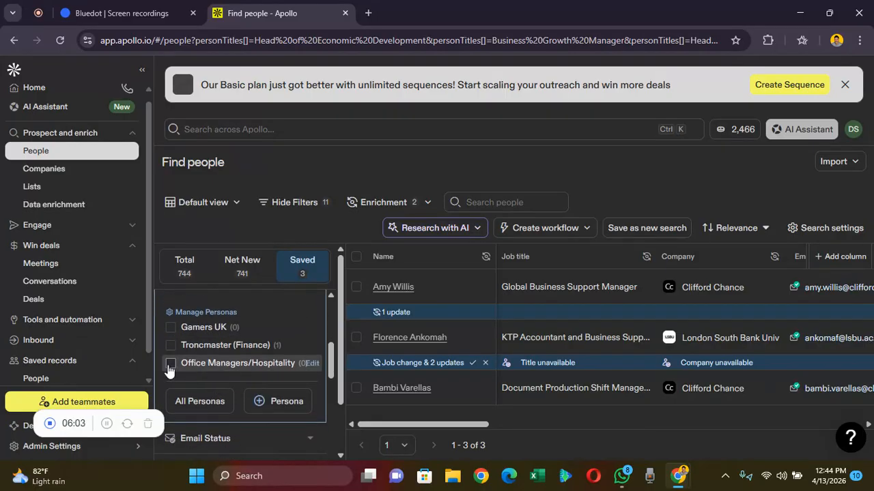
scroll(213, 374, down, 2)
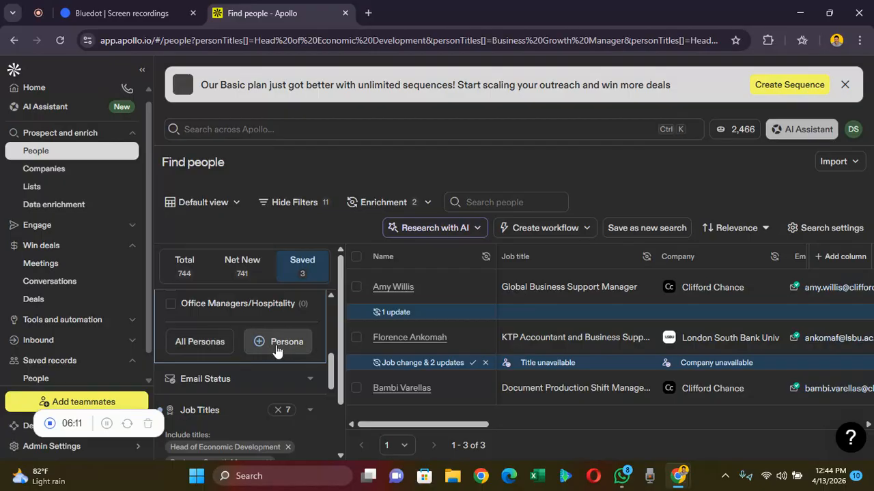
Expand the Email Status filter and examine its safe, caution, do-not-send and catch-all options, continuing to the included job titles.
scroll(265, 359, down, 1)
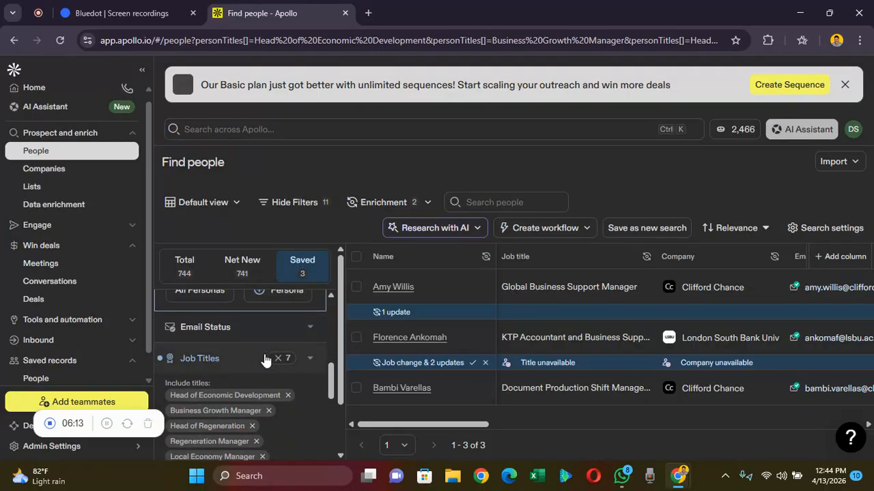
click(308, 330)
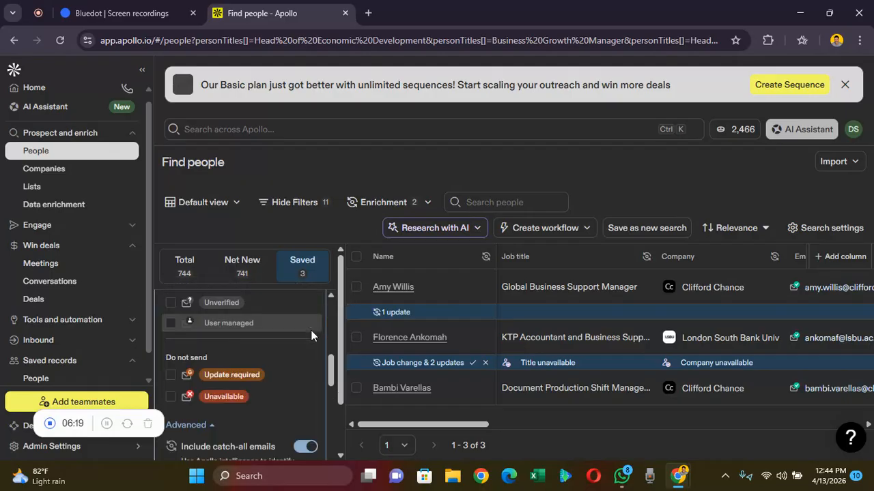
scroll(181, 387, down, 1)
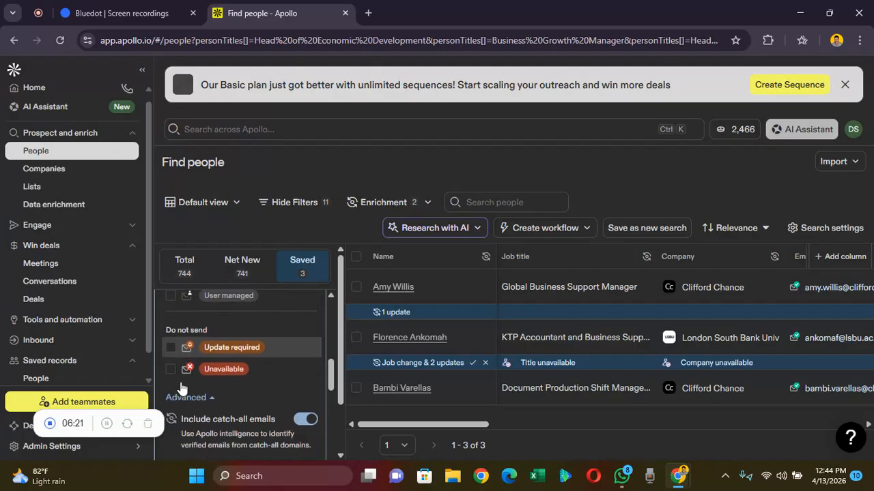
scroll(180, 382, down, 2)
scroll(180, 382, up, 4)
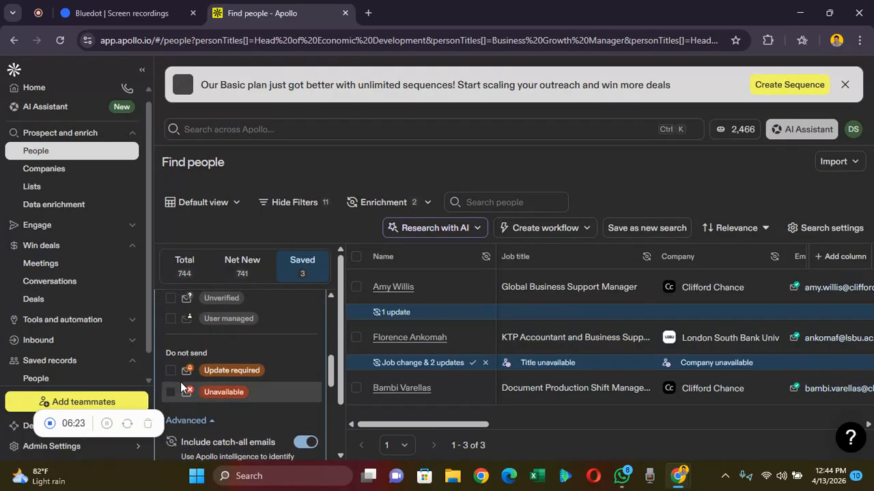
scroll(180, 382, up, 1)
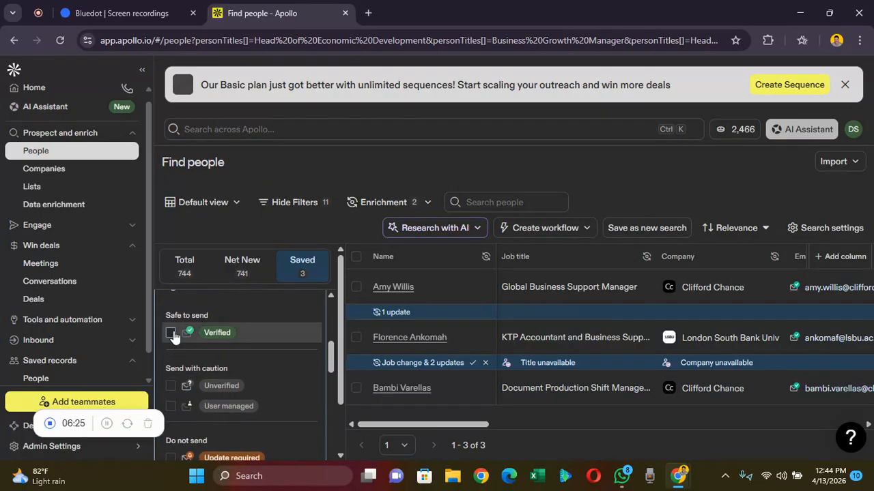
scroll(174, 334, up, 2)
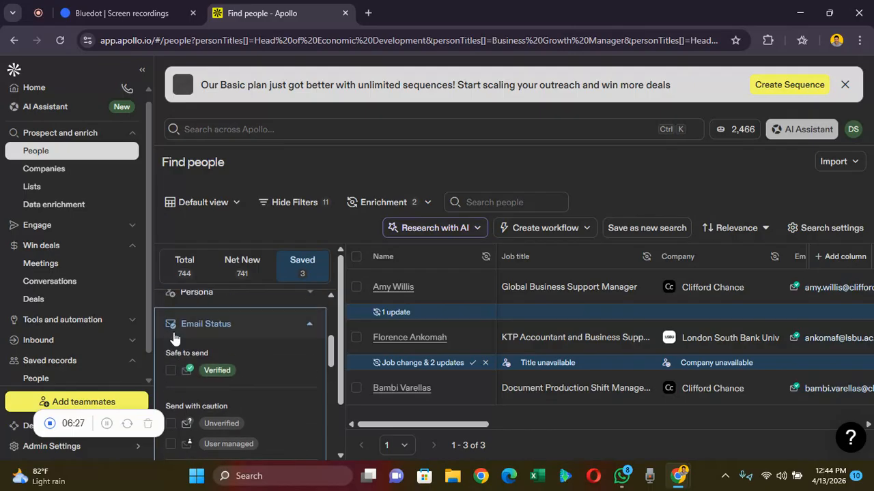
scroll(175, 338, down, 1)
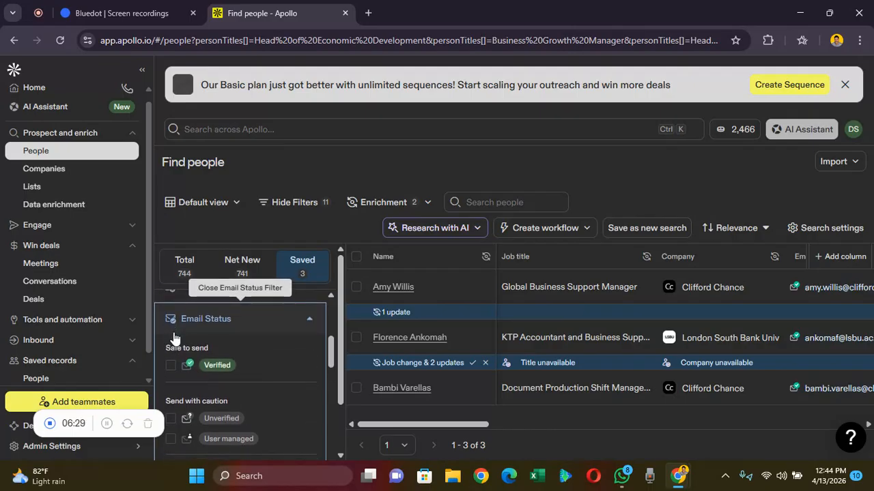
scroll(170, 366, down, 3)
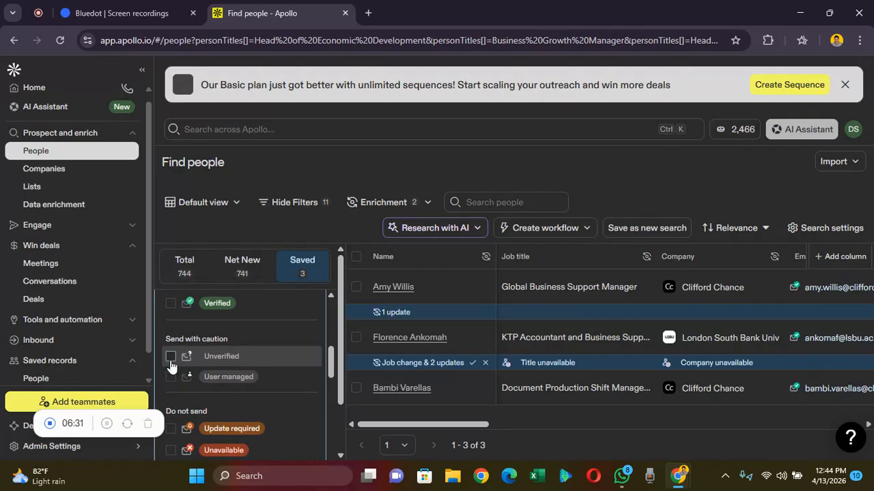
scroll(170, 360, up, 3)
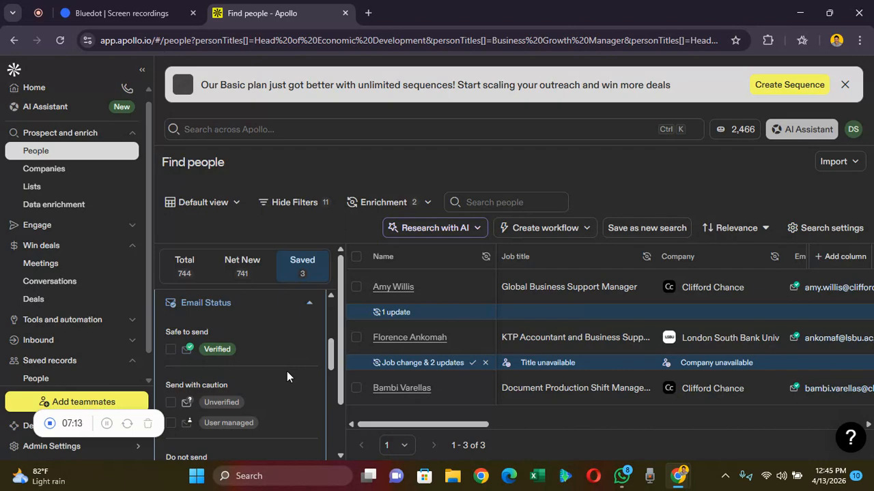
scroll(287, 376, down, 5)
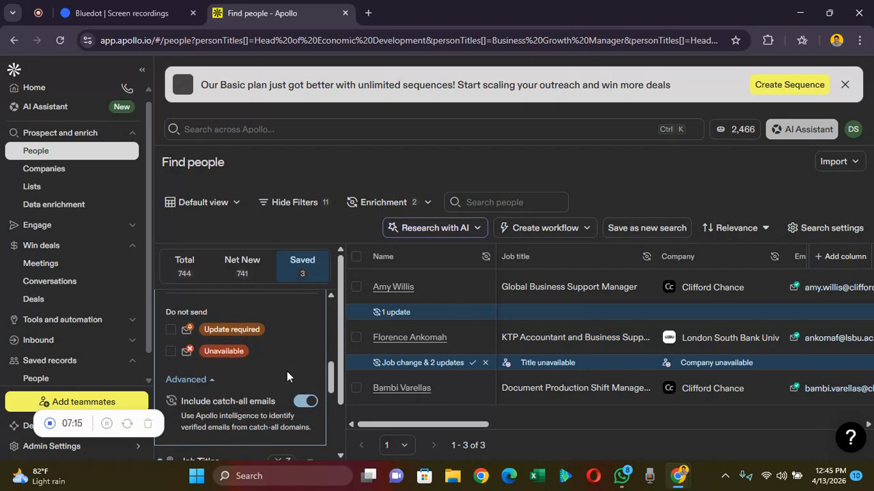
scroll(287, 374, down, 5)
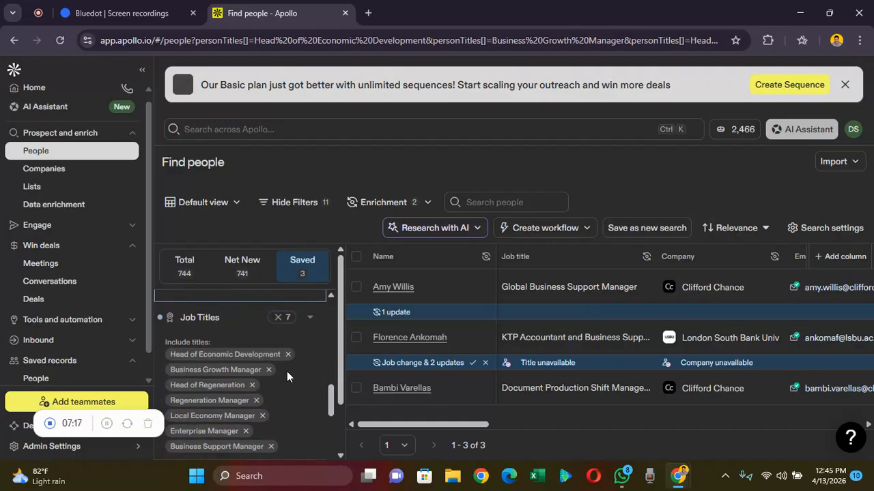
Review the included job titles from Head of Economic Development to Business Support Manager and the People Lookalikes filter below them.
scroll(286, 377, down, 2)
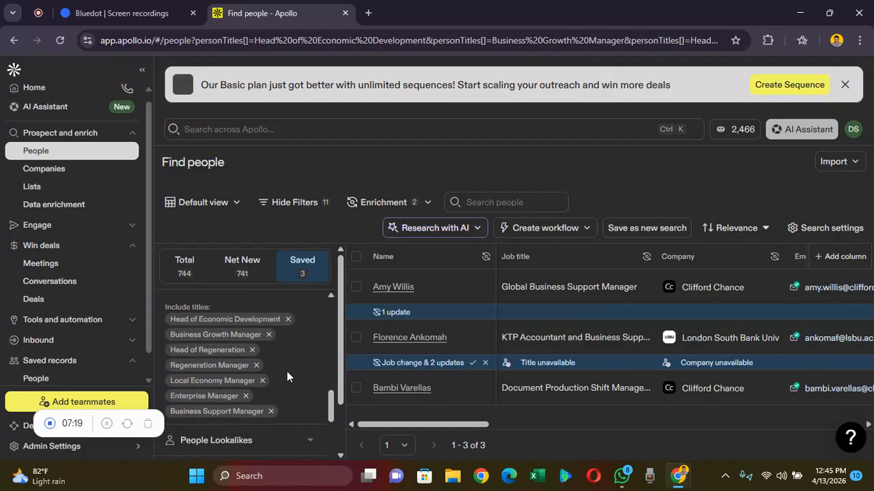
scroll(287, 371, up, 1)
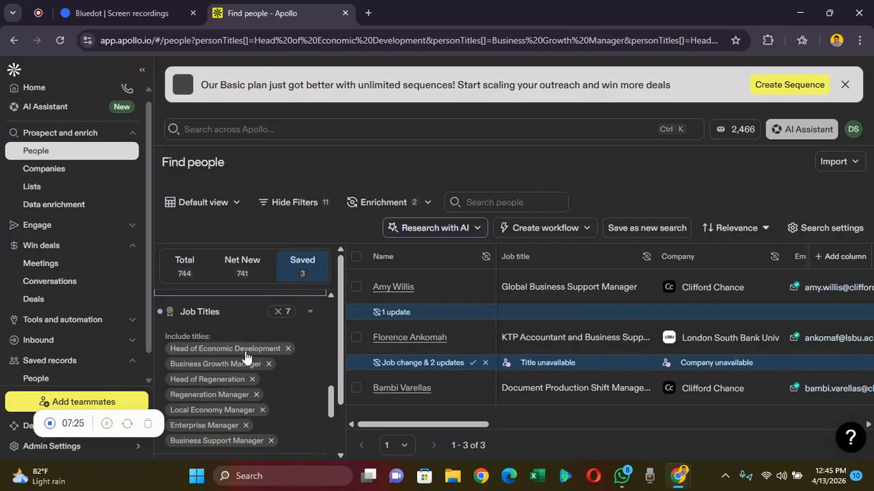
scroll(248, 353, down, 1)
scroll(247, 357, up, 1)
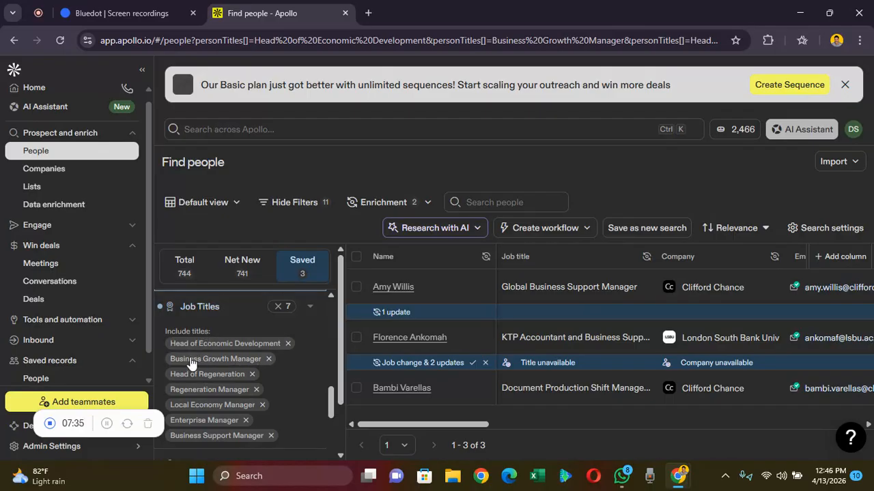
scroll(201, 369, down, 3)
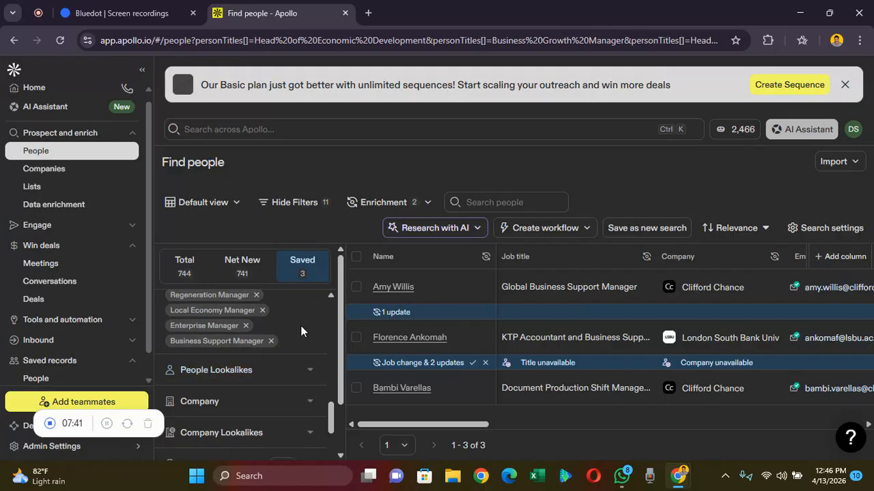
scroll(301, 331, down, 1)
scroll(300, 331, up, 2)
scroll(300, 331, down, 2)
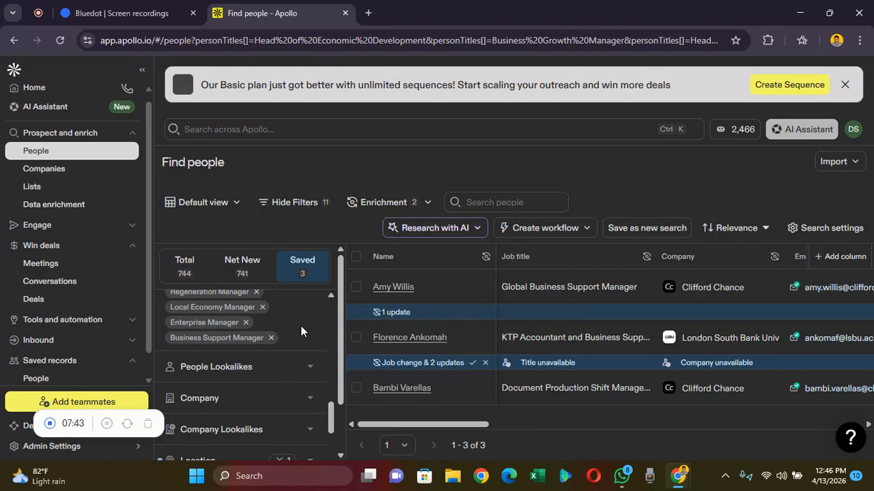
scroll(300, 331, up, 1)
scroll(300, 331, up, 4)
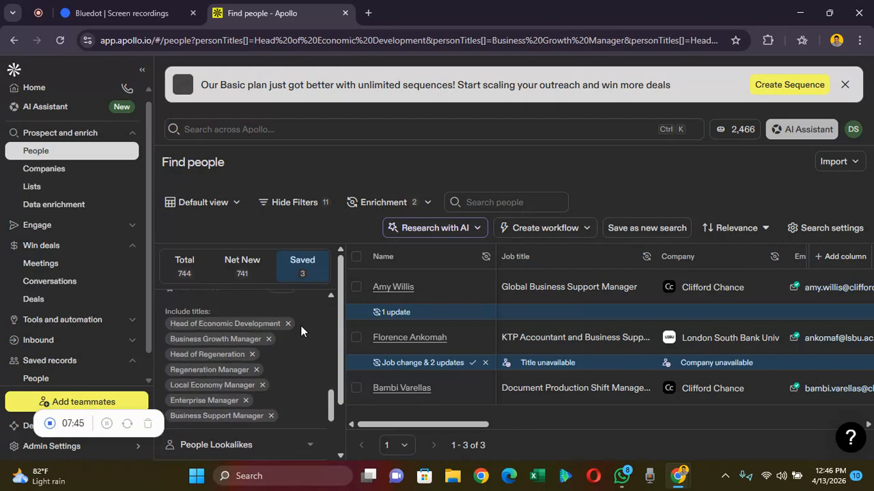
scroll(300, 331, down, 3)
scroll(300, 330, down, 4)
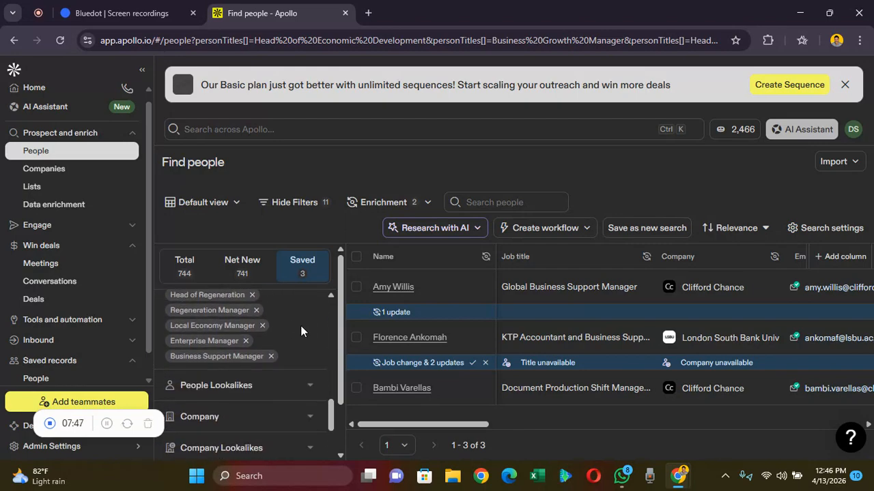
scroll(301, 330, down, 2)
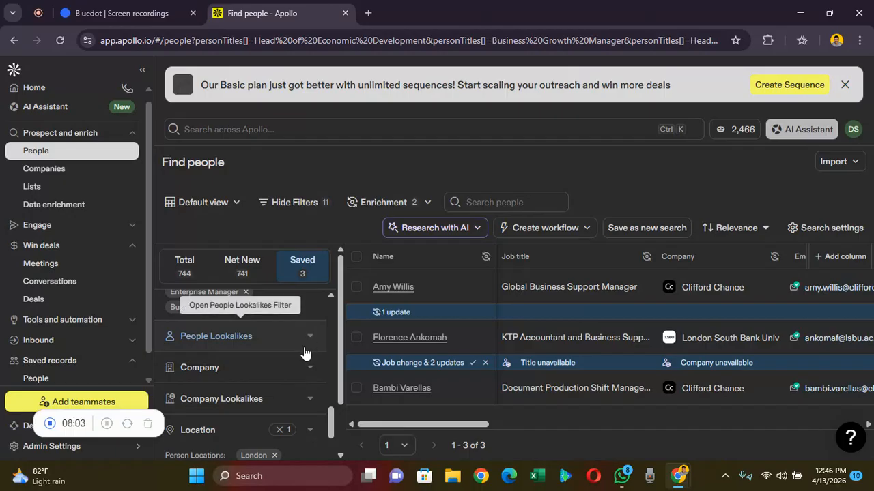
Expand the Company filter and examine its options for company names, past companies, domain, known or unknown status and company lists.
scroll(305, 353, down, 1)
scroll(306, 353, down, 1)
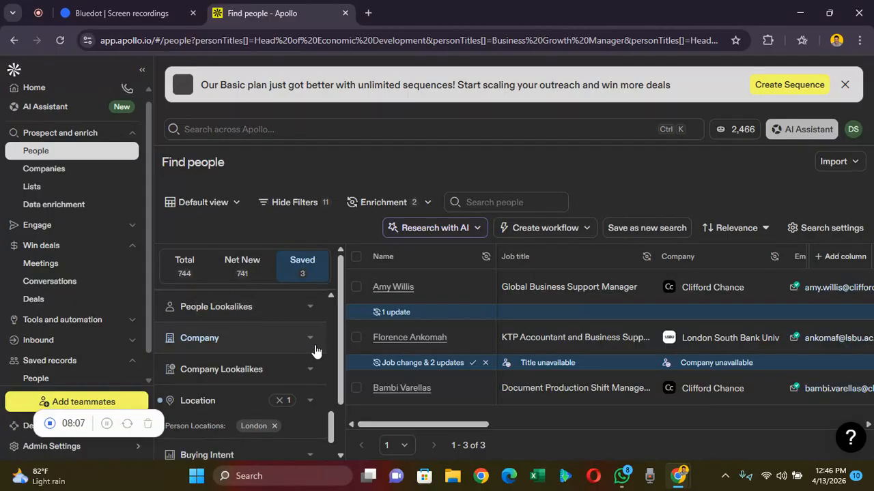
click(311, 338)
scroll(261, 359, down, 1)
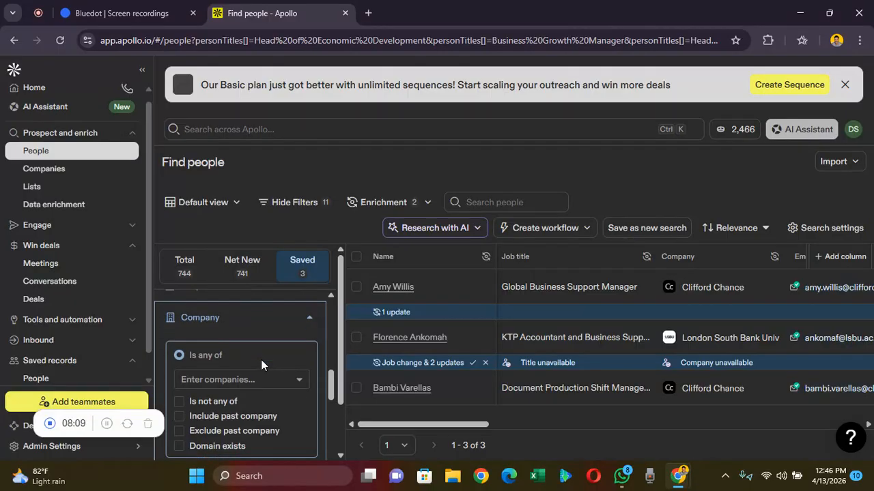
scroll(261, 366, down, 4)
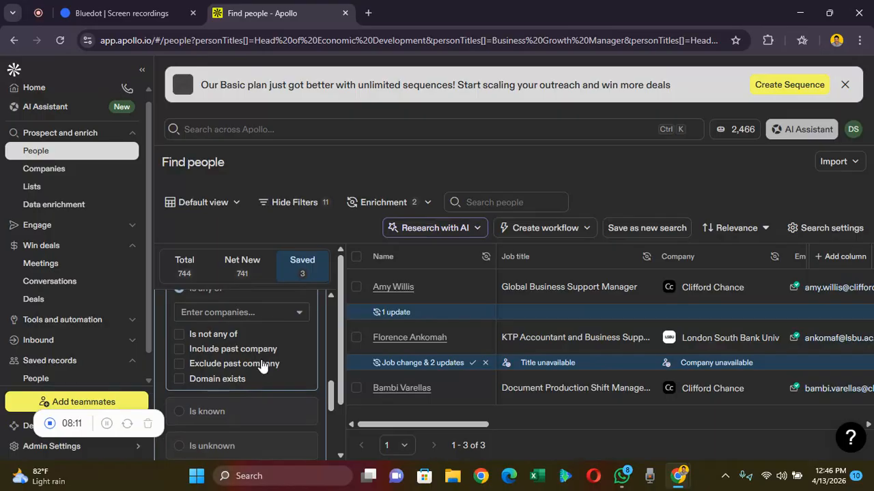
scroll(261, 366, down, 8)
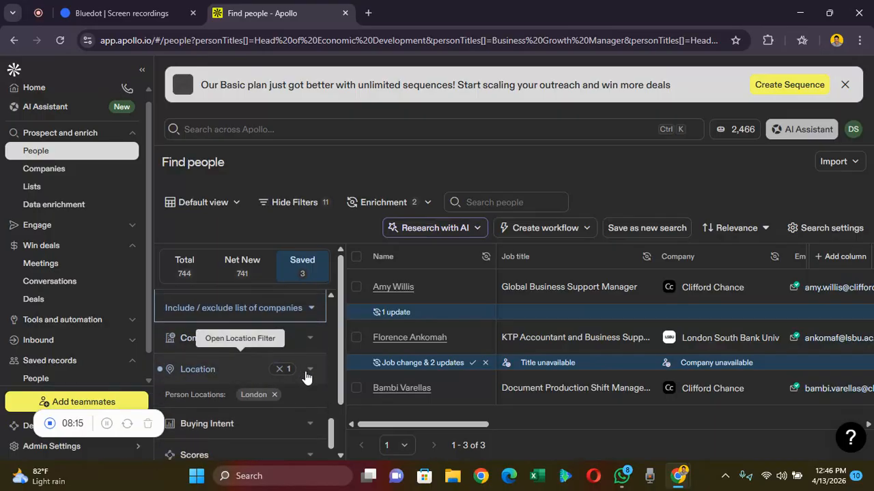
Expand the Location filter and compare its Contact and Account HQ settings, including the region and ZIP code radius options.
scroll(305, 371, down, 5)
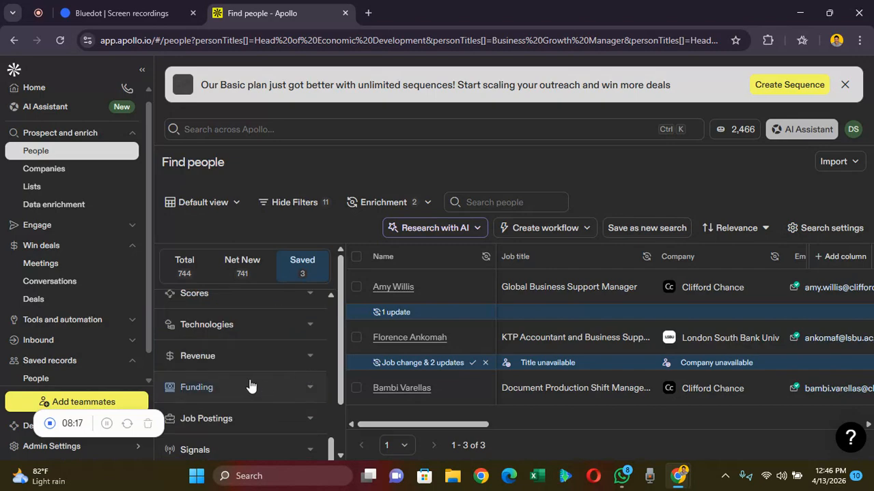
scroll(277, 387, up, 1)
scroll(276, 387, up, 4)
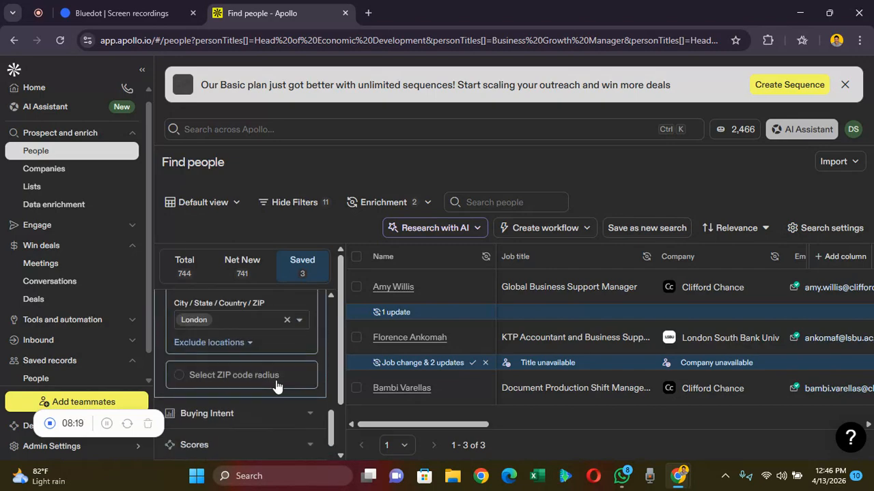
scroll(275, 380, up, 1)
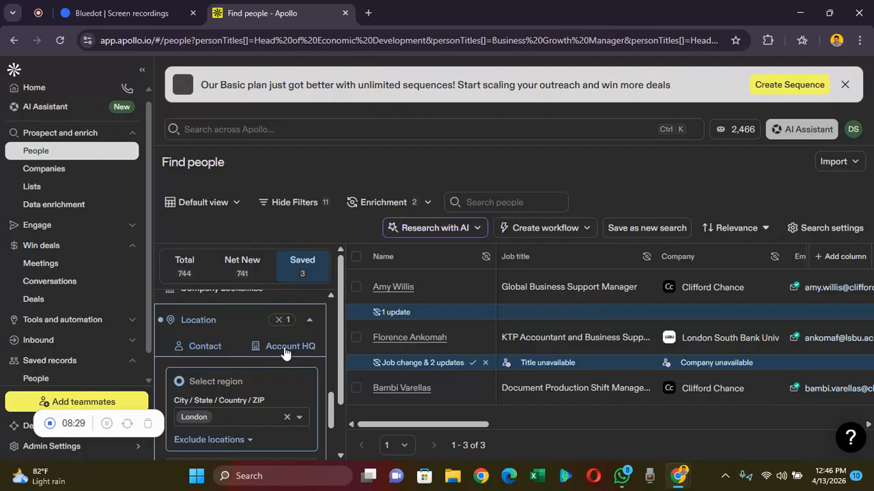
scroll(287, 352, up, 1)
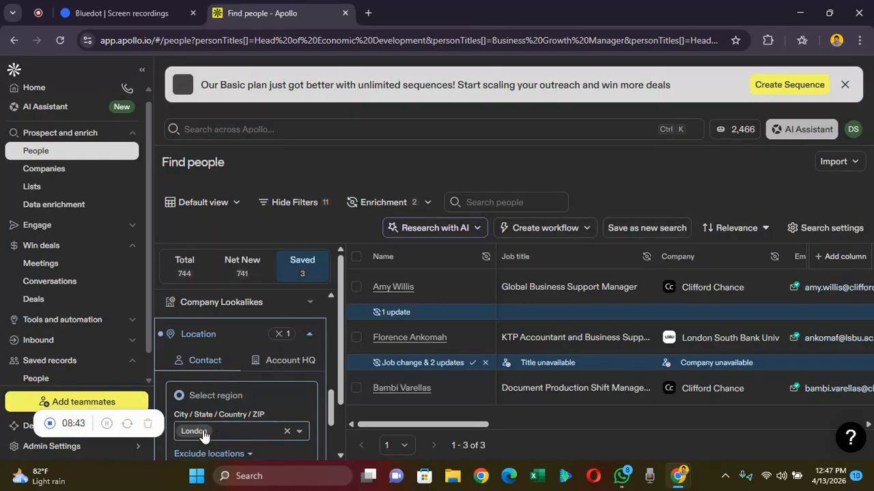
click(282, 356)
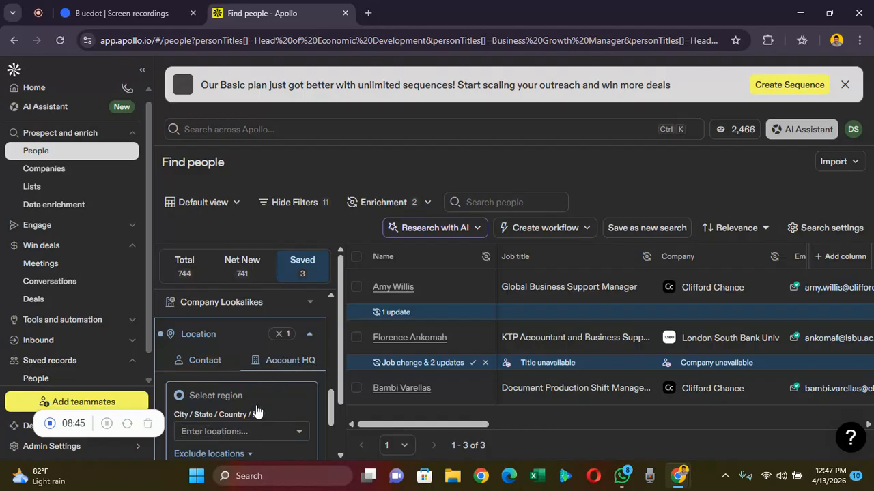
click(199, 371)
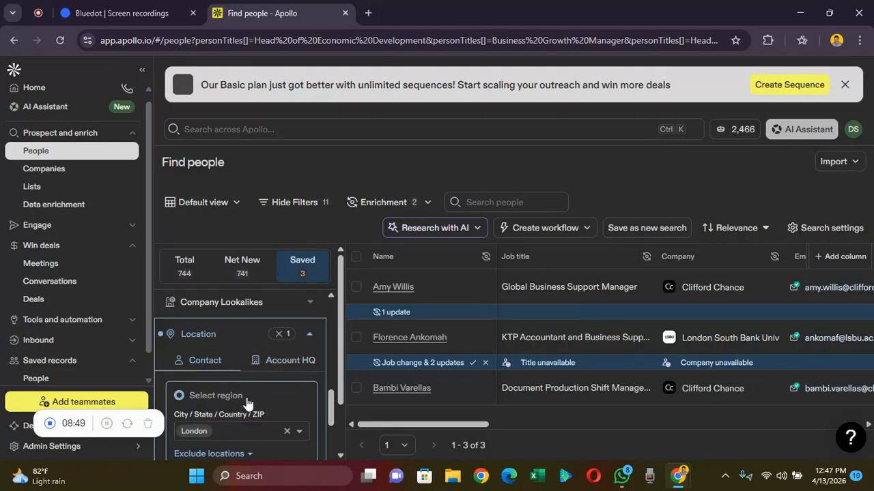
scroll(247, 404, down, 1)
scroll(247, 403, up, 2)
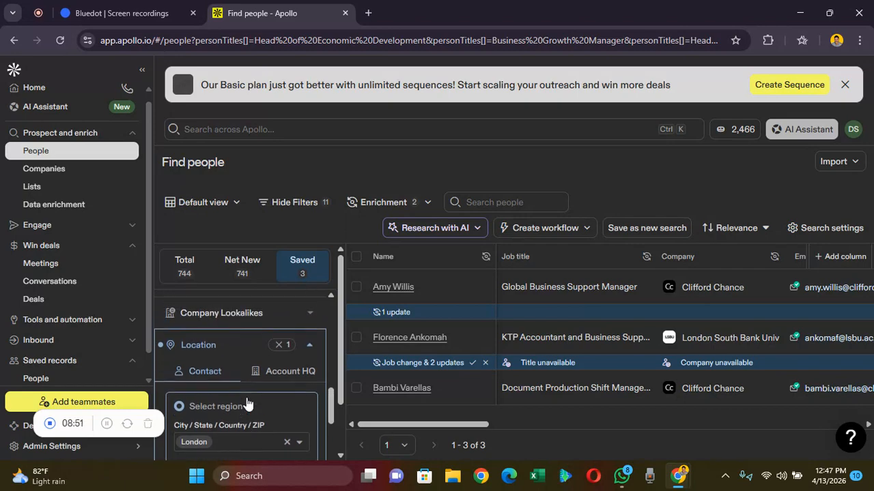
scroll(247, 404, down, 3)
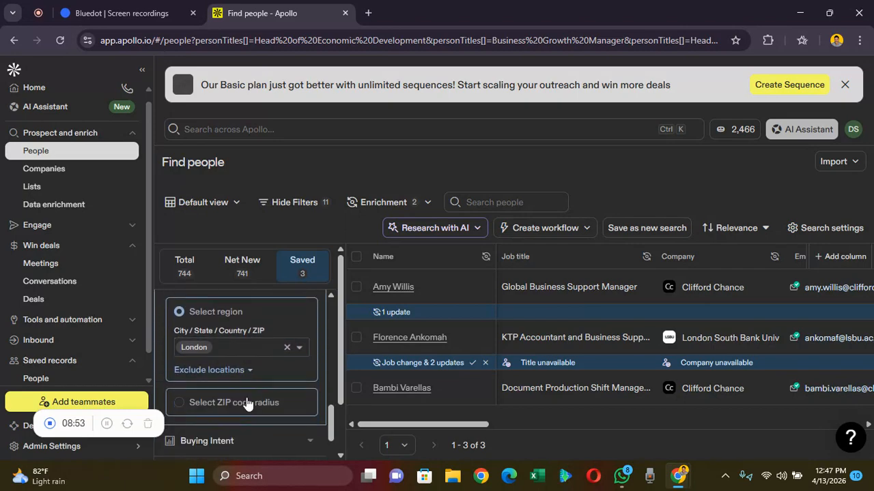
Expand the Scores filter, examine its minimum score options and scoring model, and collapse it again.
scroll(247, 404, down, 1)
scroll(247, 404, up, 1)
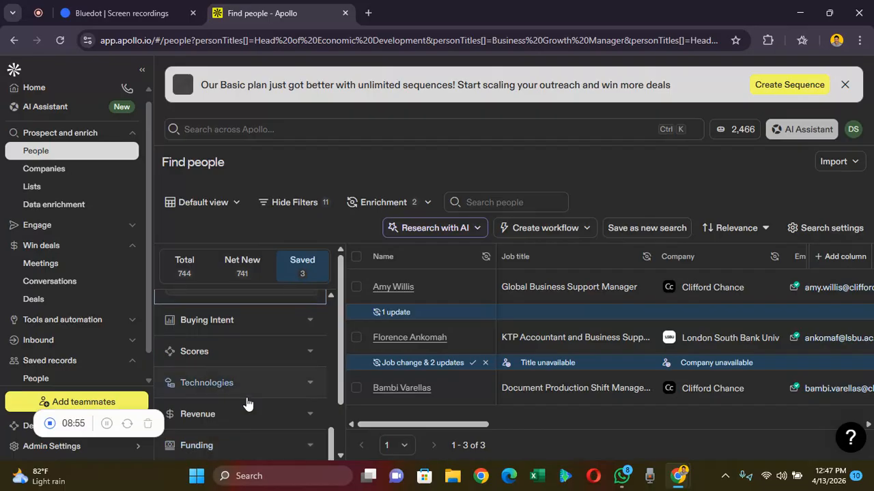
scroll(247, 404, down, 1)
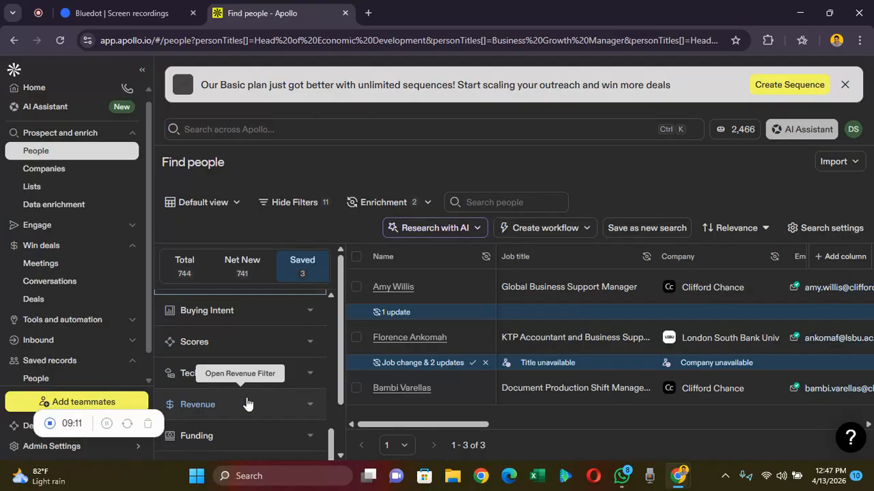
click(304, 358)
scroll(264, 357, down, 1)
scroll(264, 356, up, 2)
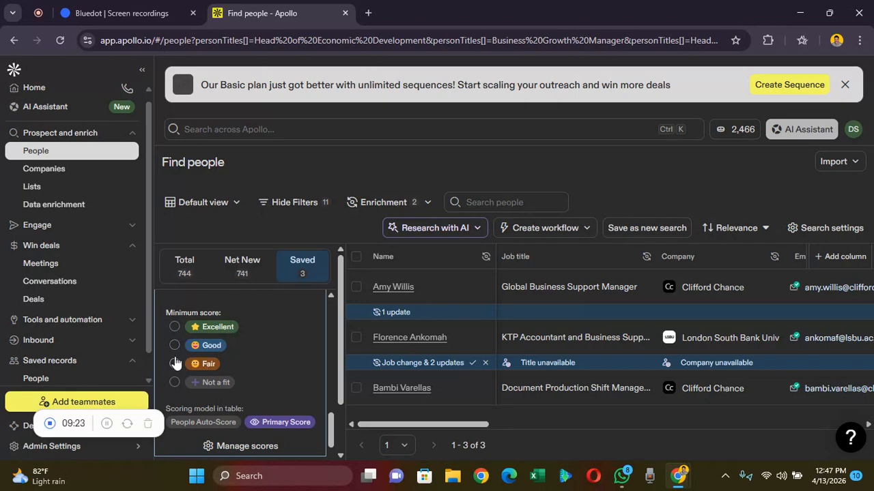
scroll(178, 362, up, 2)
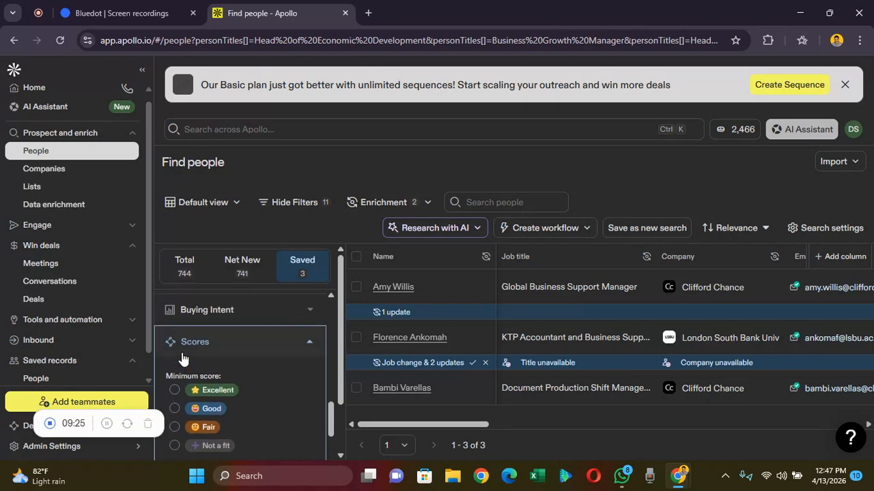
scroll(183, 359, up, 1)
click(235, 360)
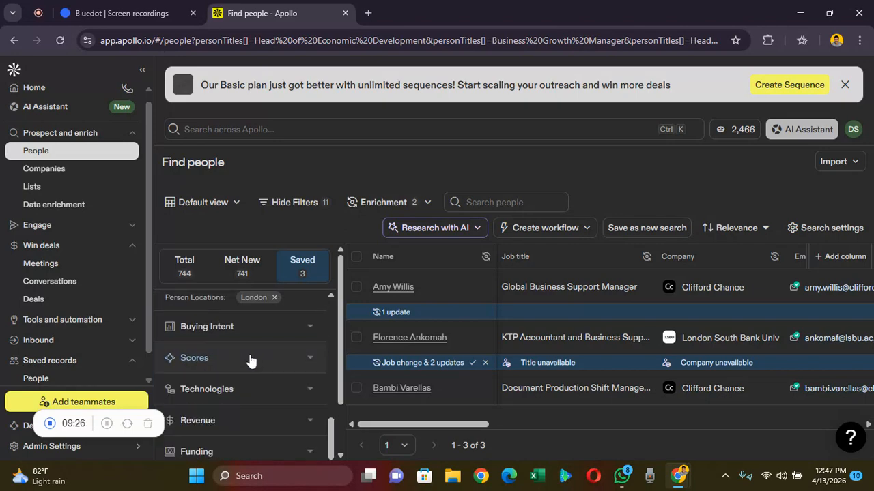
Expand the Buying Intent filter and examine its intent score levels and intent topics.
click(285, 342)
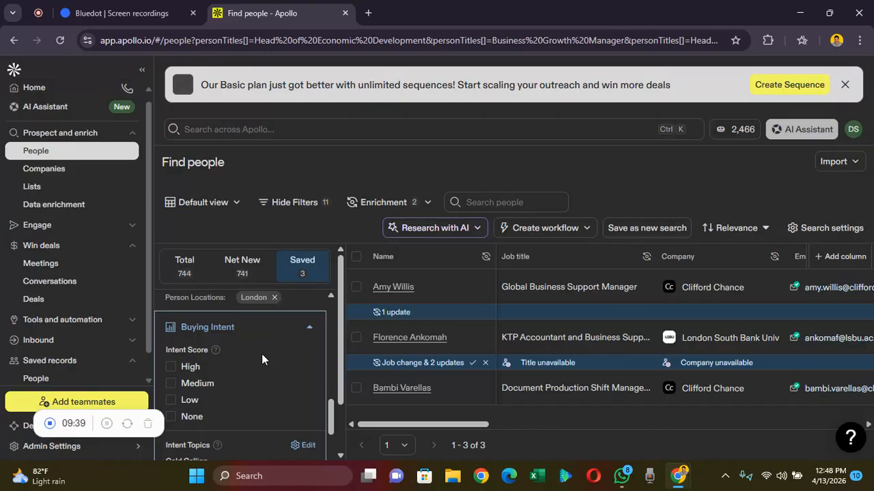
scroll(262, 354, down, 2)
scroll(261, 353, down, 3)
scroll(263, 359, down, 1)
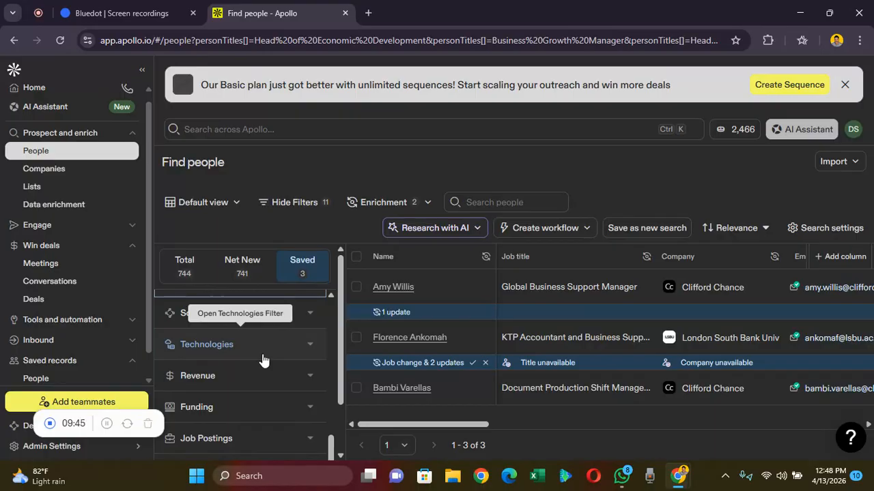
Expand the Technologies filter and examine its technology inclusion field and the neighbouring filters.
click(306, 348)
scroll(258, 368, down, 1)
scroll(257, 367, up, 3)
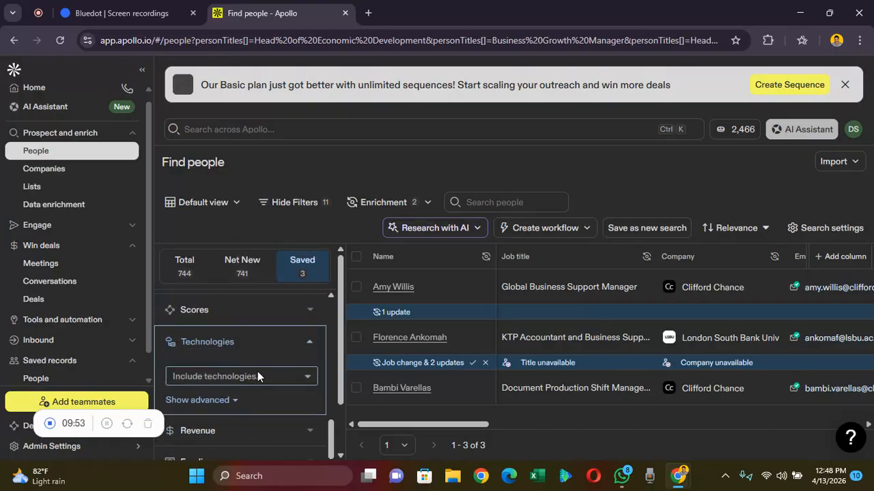
scroll(257, 377, up, 3)
scroll(258, 377, up, 1)
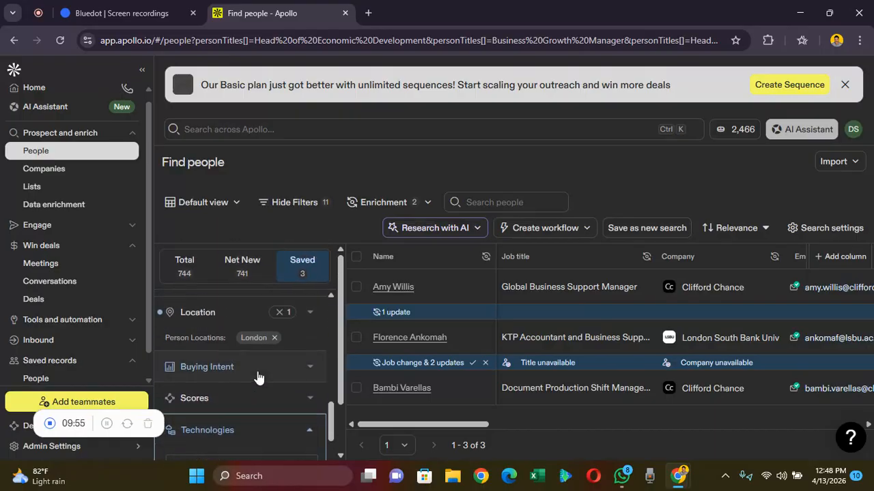
scroll(258, 377, down, 1)
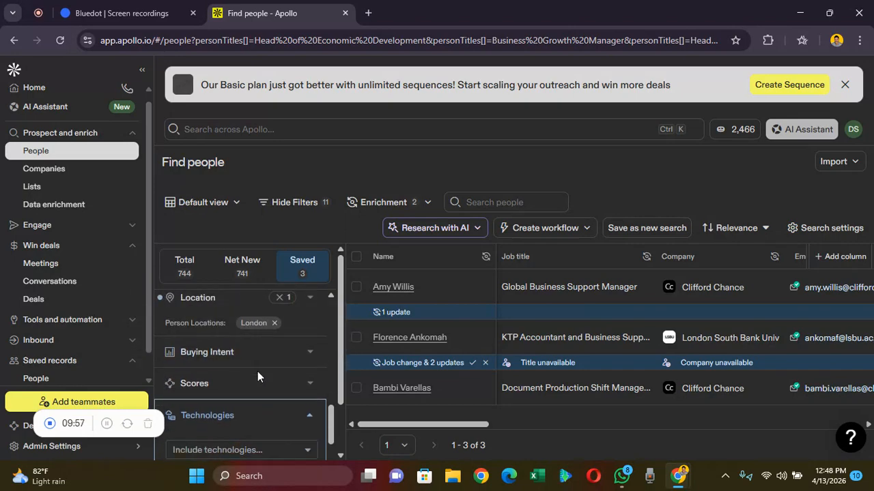
scroll(258, 377, down, 5)
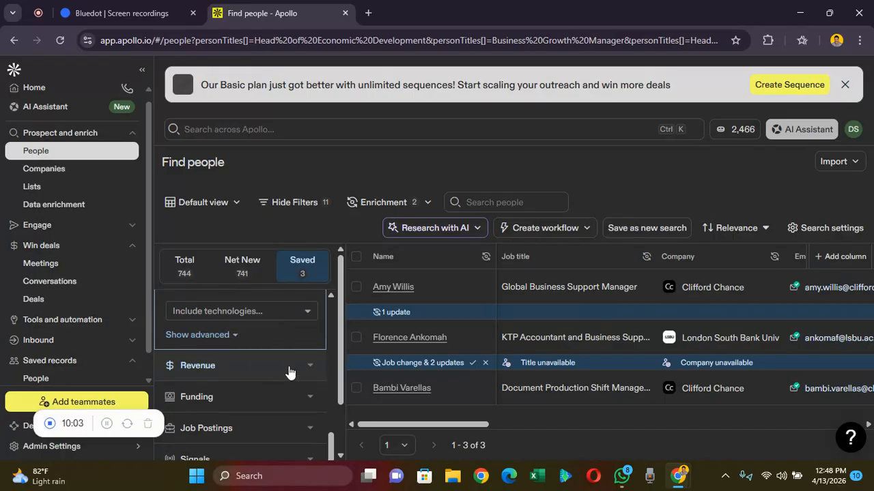
Expand the Revenue filter, examine its minimum and maximum range and private or public company options, and collapse it.
click(289, 369)
scroll(253, 418, down, 3)
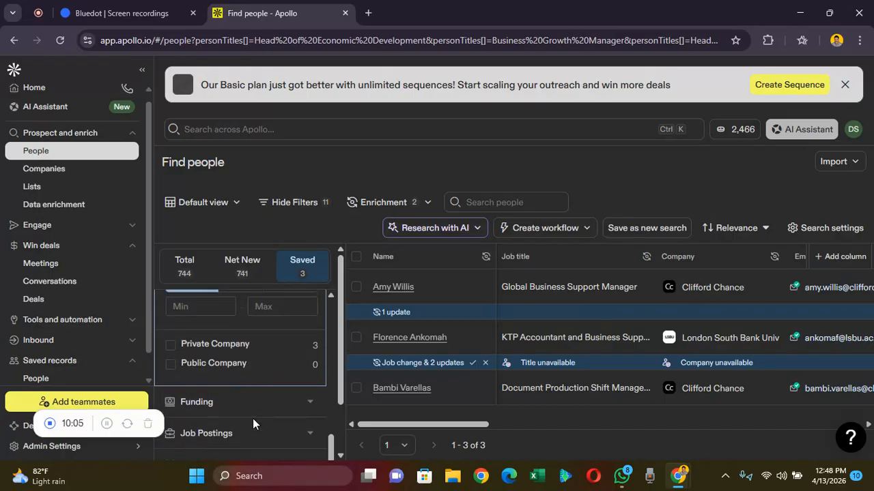
scroll(253, 425, up, 6)
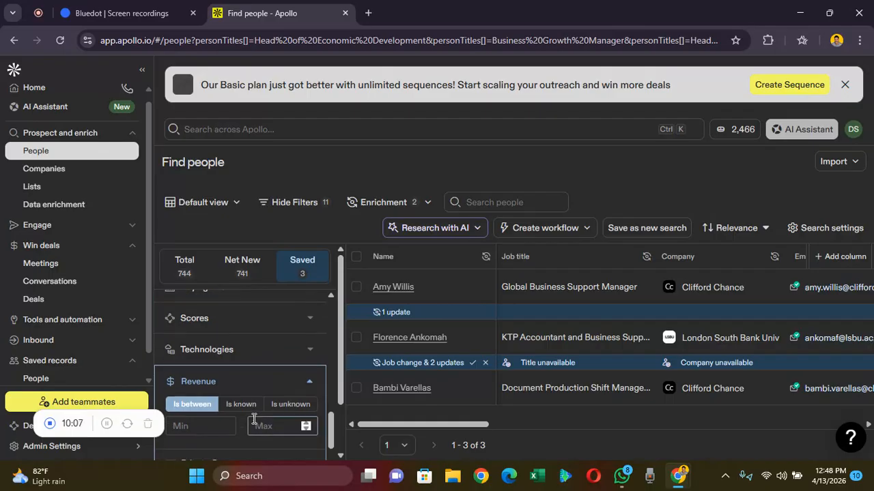
click(227, 427)
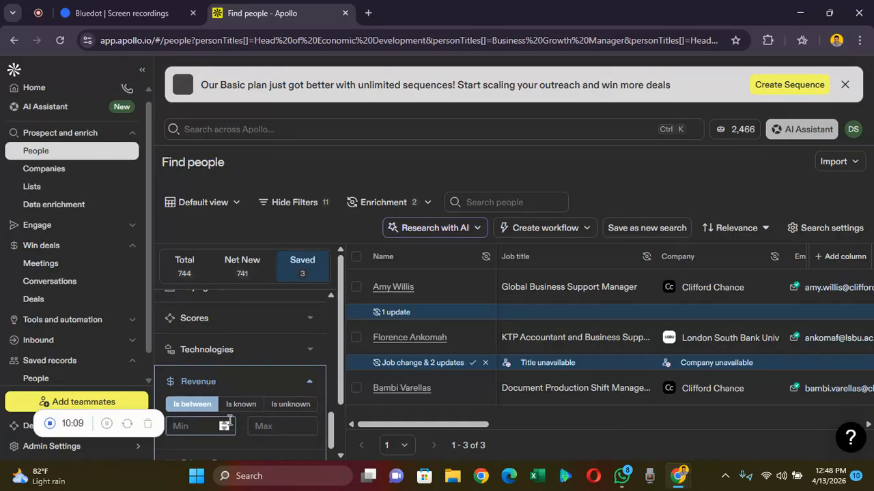
click(307, 386)
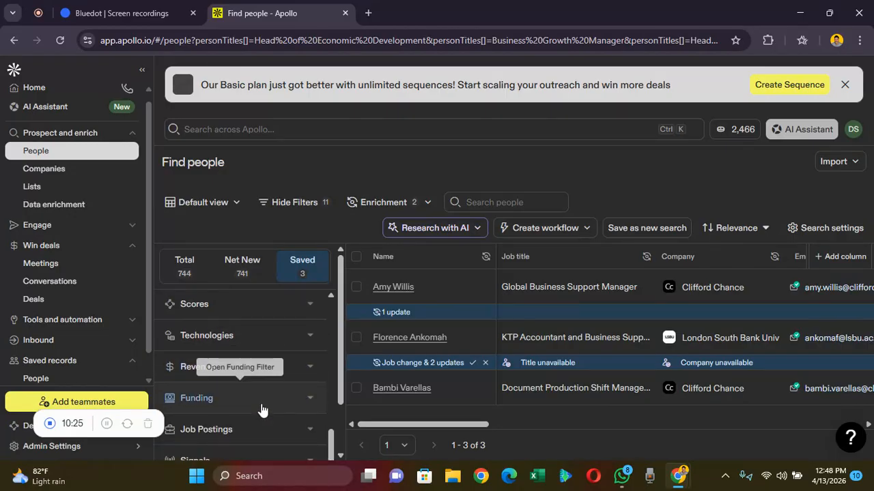
Expand the Funding filter and examine its funding stages from Seed to Other and its last funding date and amount option.
scroll(261, 410, down, 1)
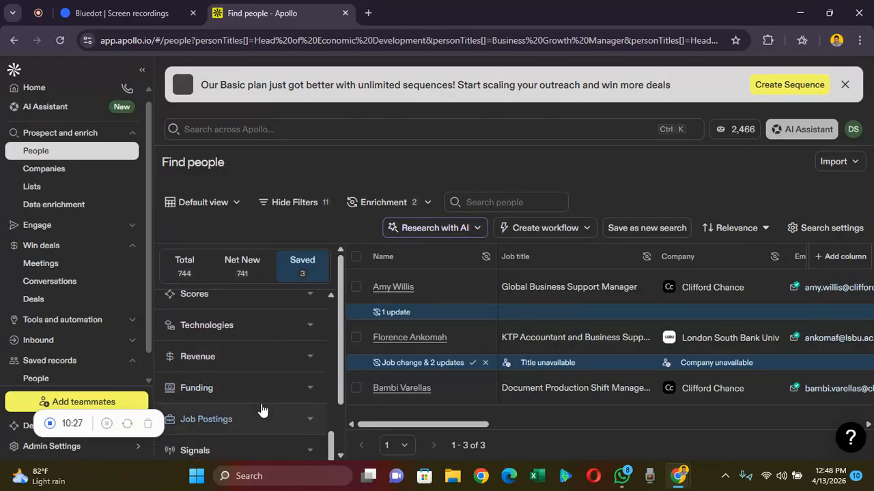
click(263, 410)
click(263, 396)
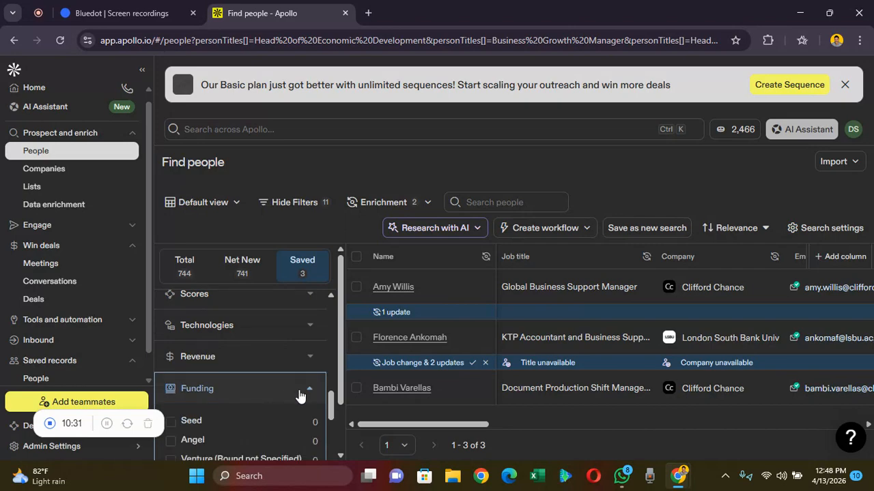
scroll(301, 397, down, 1)
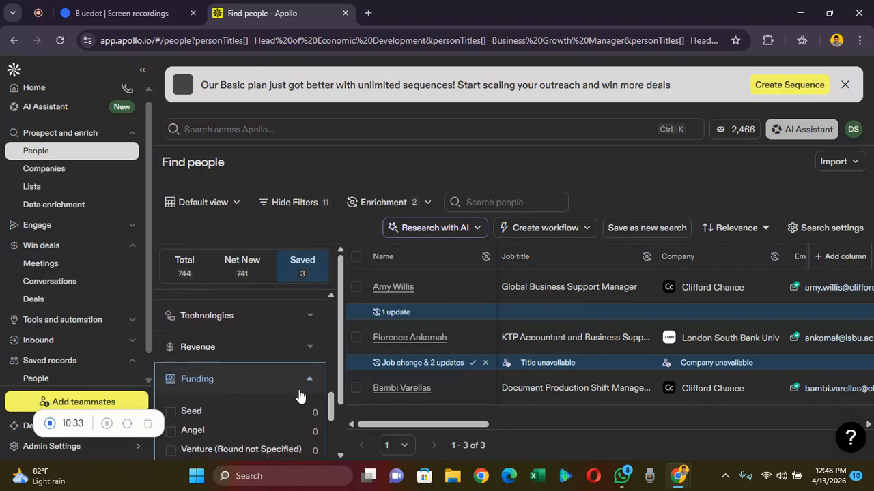
scroll(299, 395, down, 1)
scroll(299, 393, down, 1)
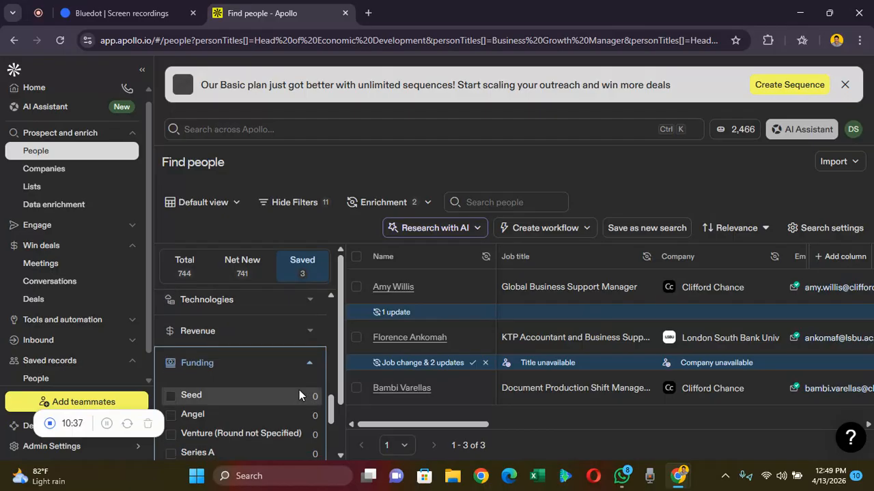
scroll(299, 394, down, 3)
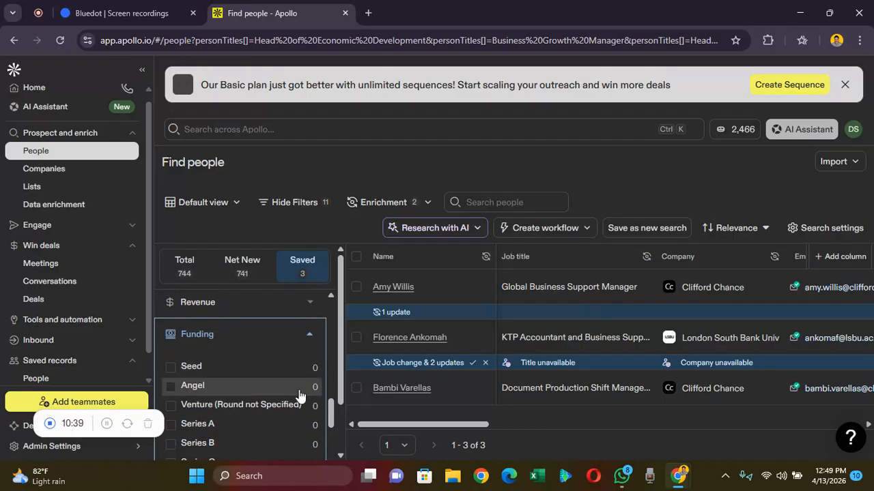
scroll(299, 395, down, 2)
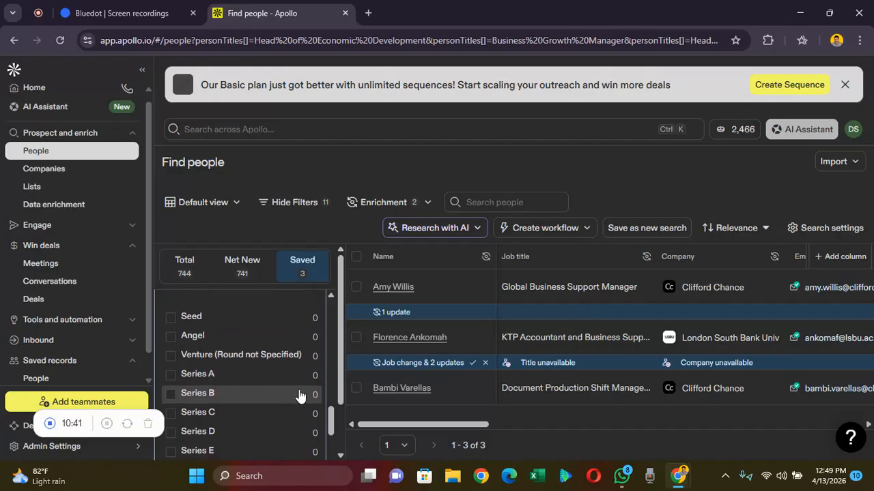
scroll(298, 395, down, 1)
scroll(299, 395, up, 2)
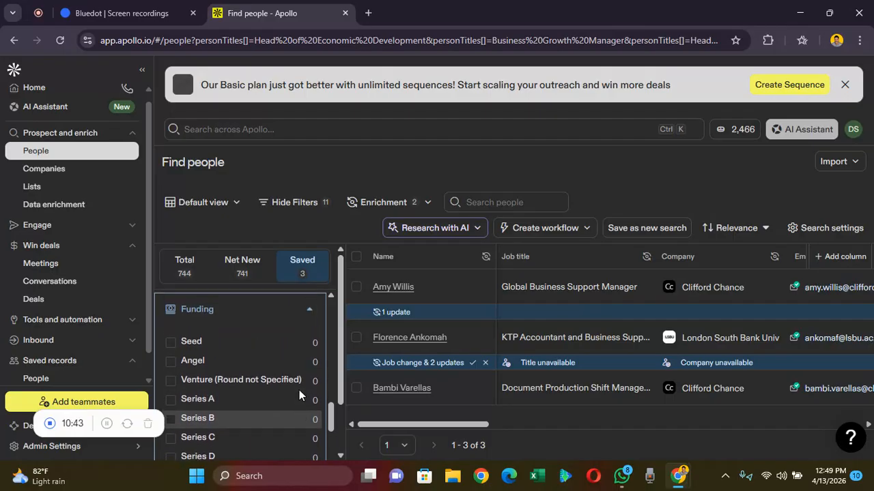
scroll(299, 394, down, 2)
scroll(299, 395, down, 6)
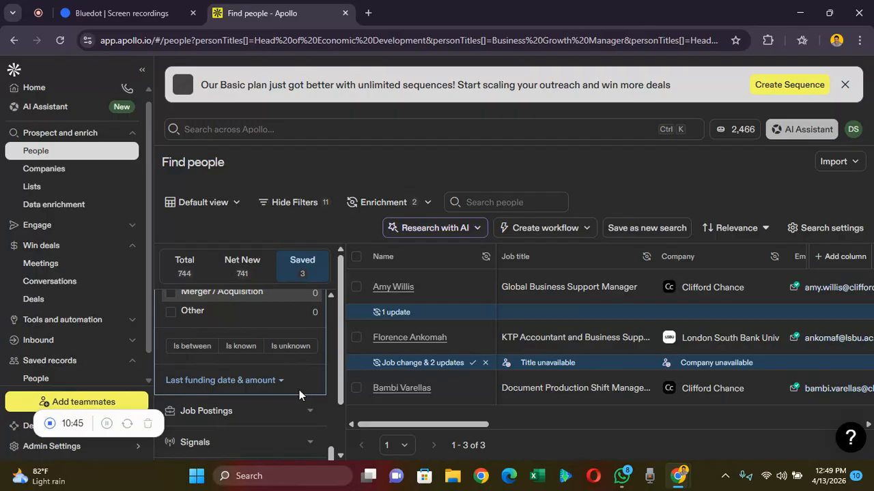
Expand the Job Postings filter and examine its hiring job titles, job locations, and posting date and range options.
scroll(299, 390, down, 2)
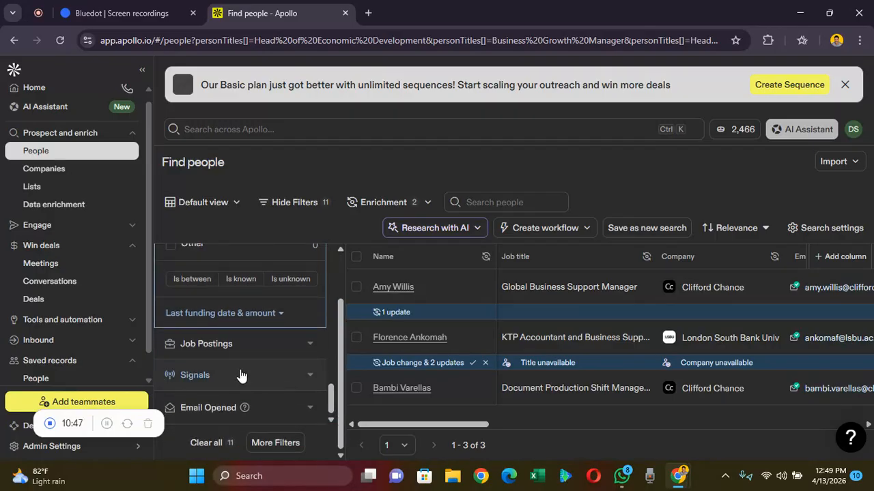
click(206, 351)
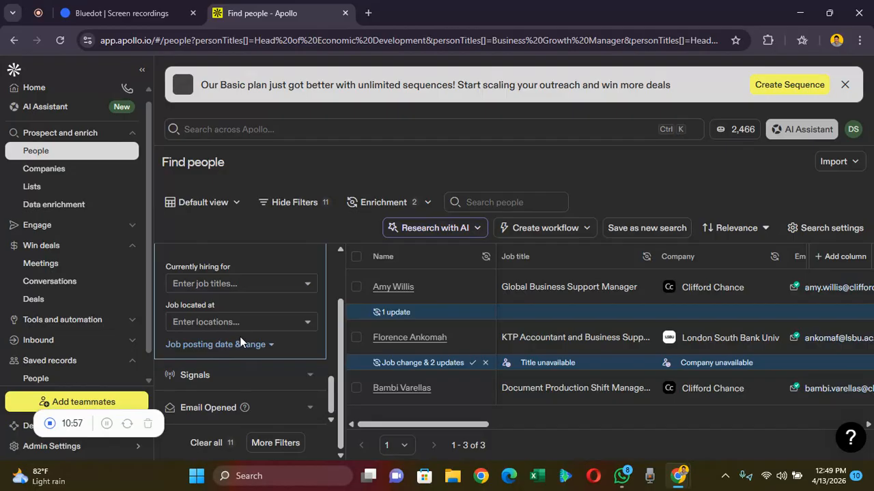
scroll(239, 336, up, 1)
scroll(240, 337, down, 1)
Return to the # Employees filter and its neighbouring Industry & Keywords and Lists filters.
drag(333, 403, 320, 242)
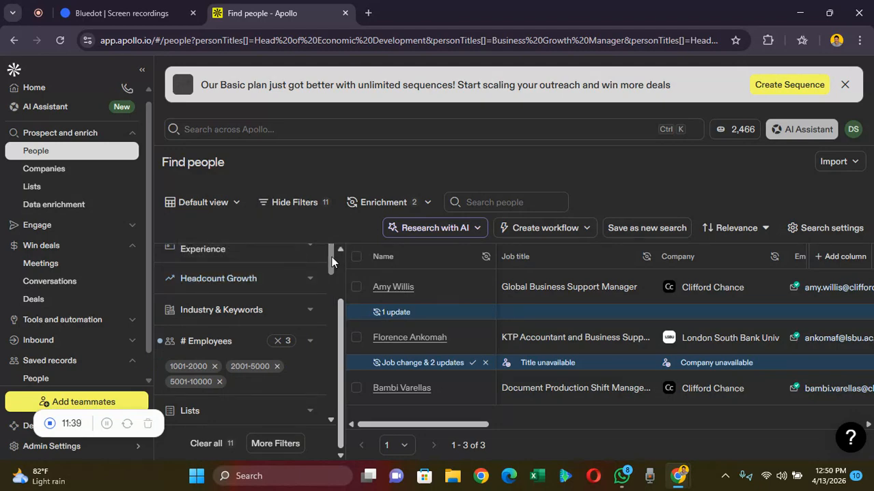
drag(329, 259, 327, 276)
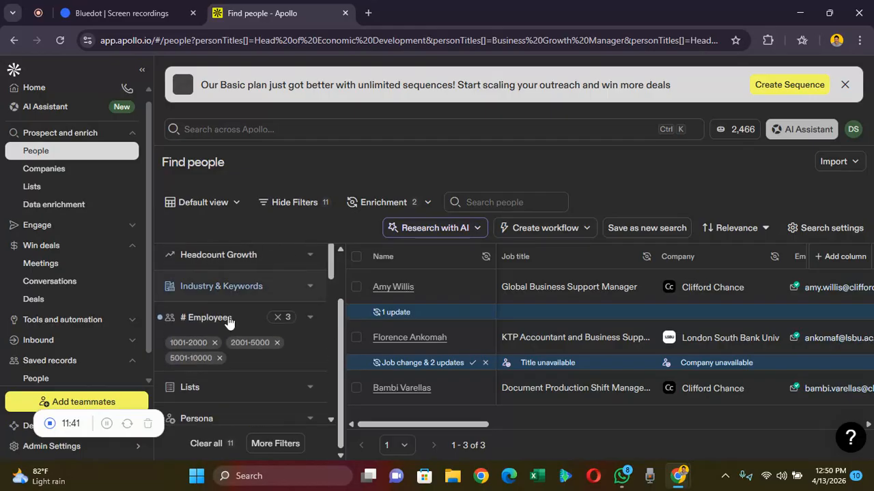